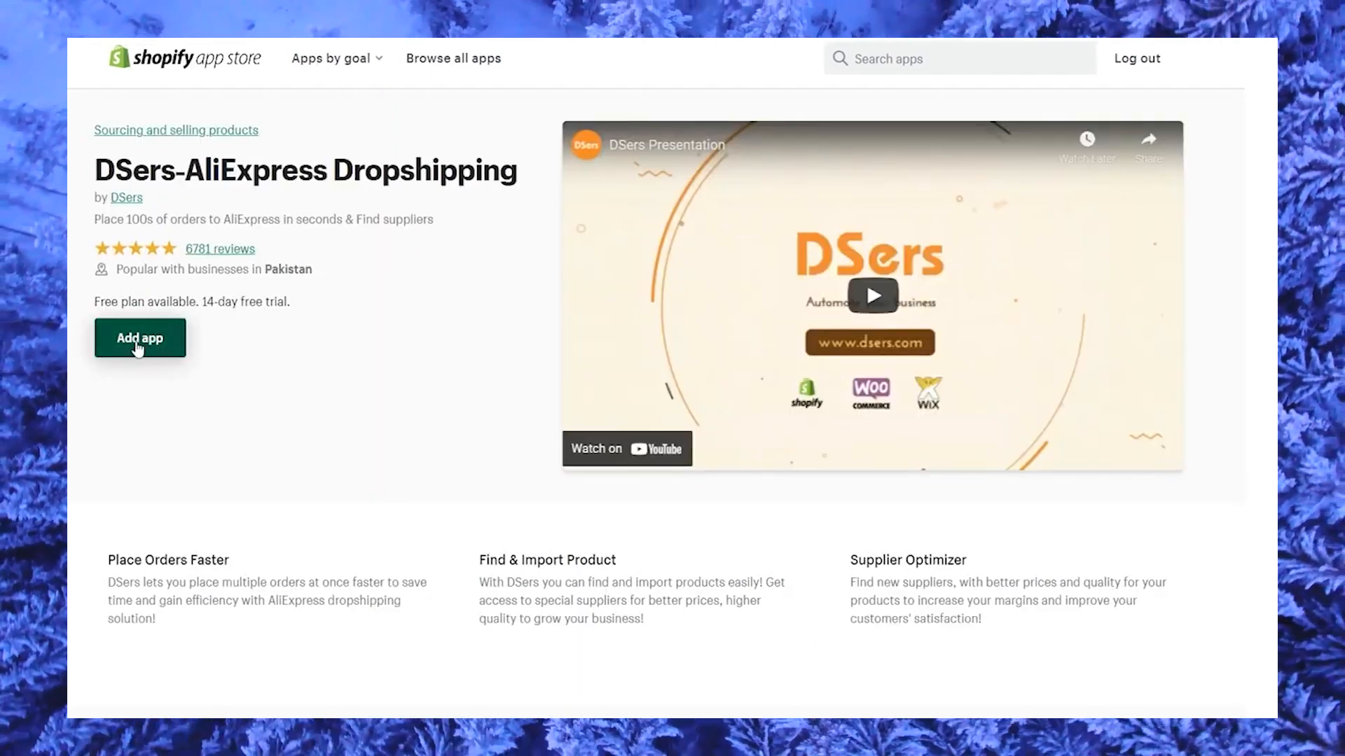
# Install the DSers-AliExpress Dropshipping app on the Shopify store and create a DSers account.
pyautogui.click(138, 343)
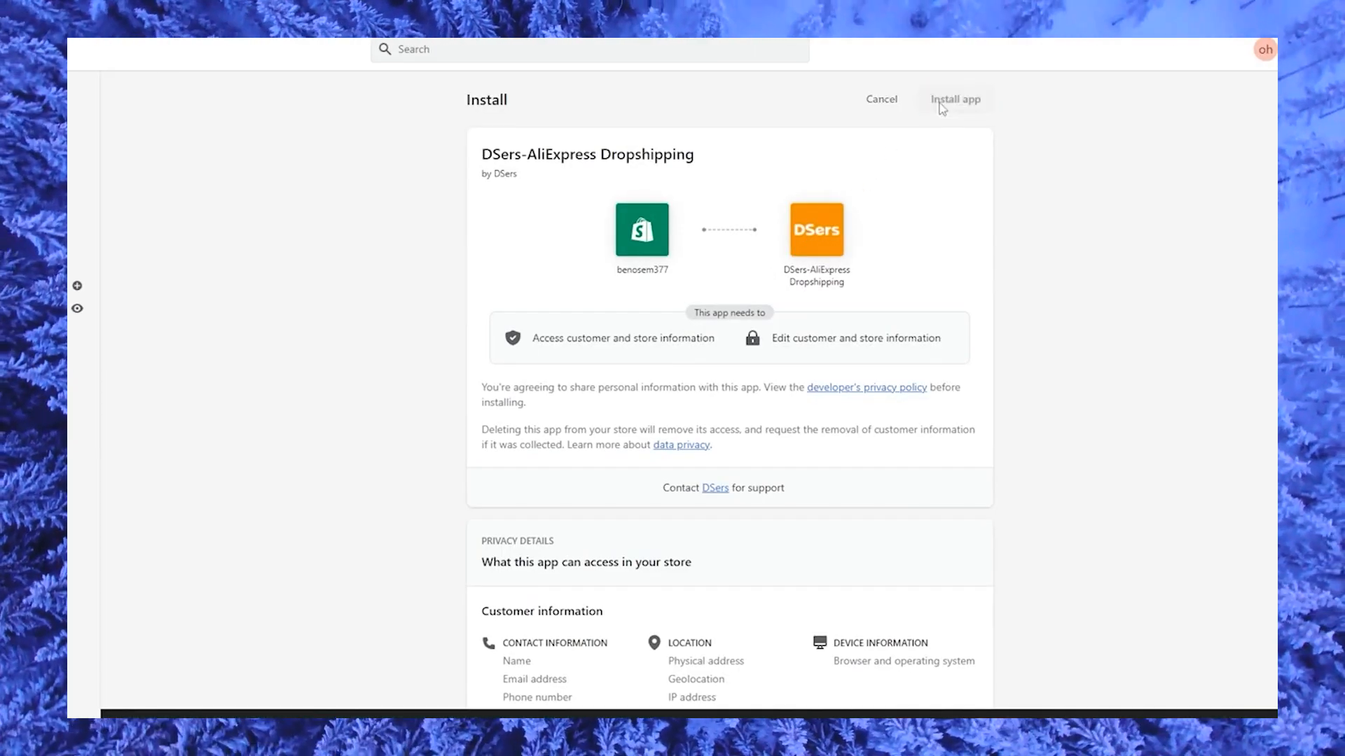
pyautogui.click(939, 103)
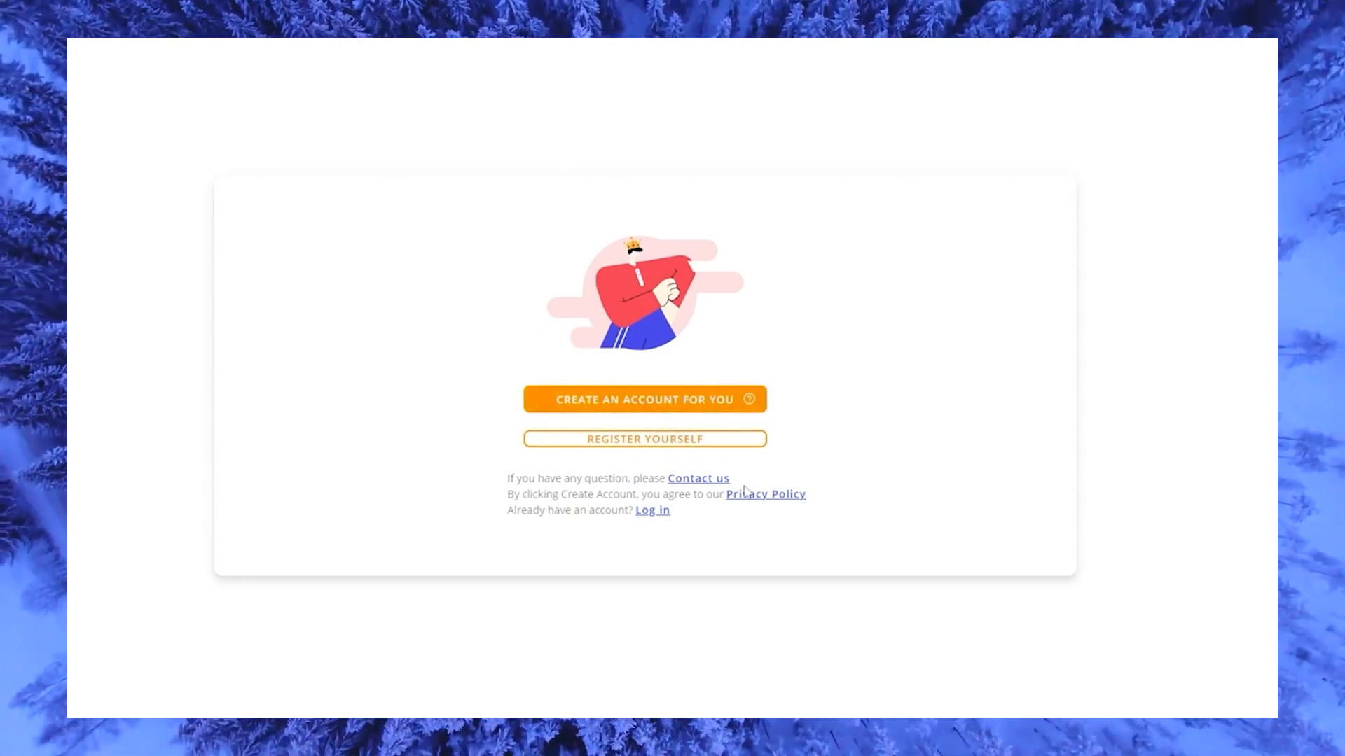
pyautogui.click(671, 409)
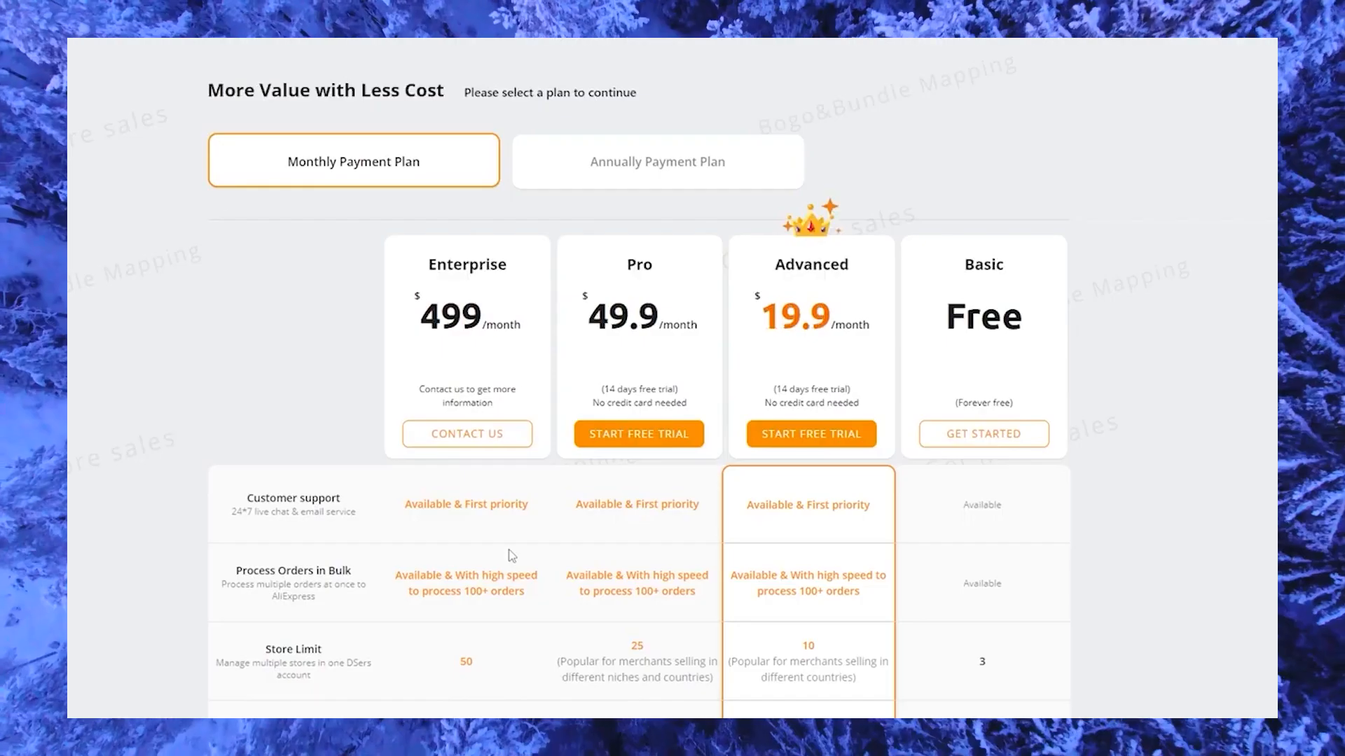
pyautogui.scroll(-1, 1102, 436)
pyautogui.scroll(1, 1008, 379)
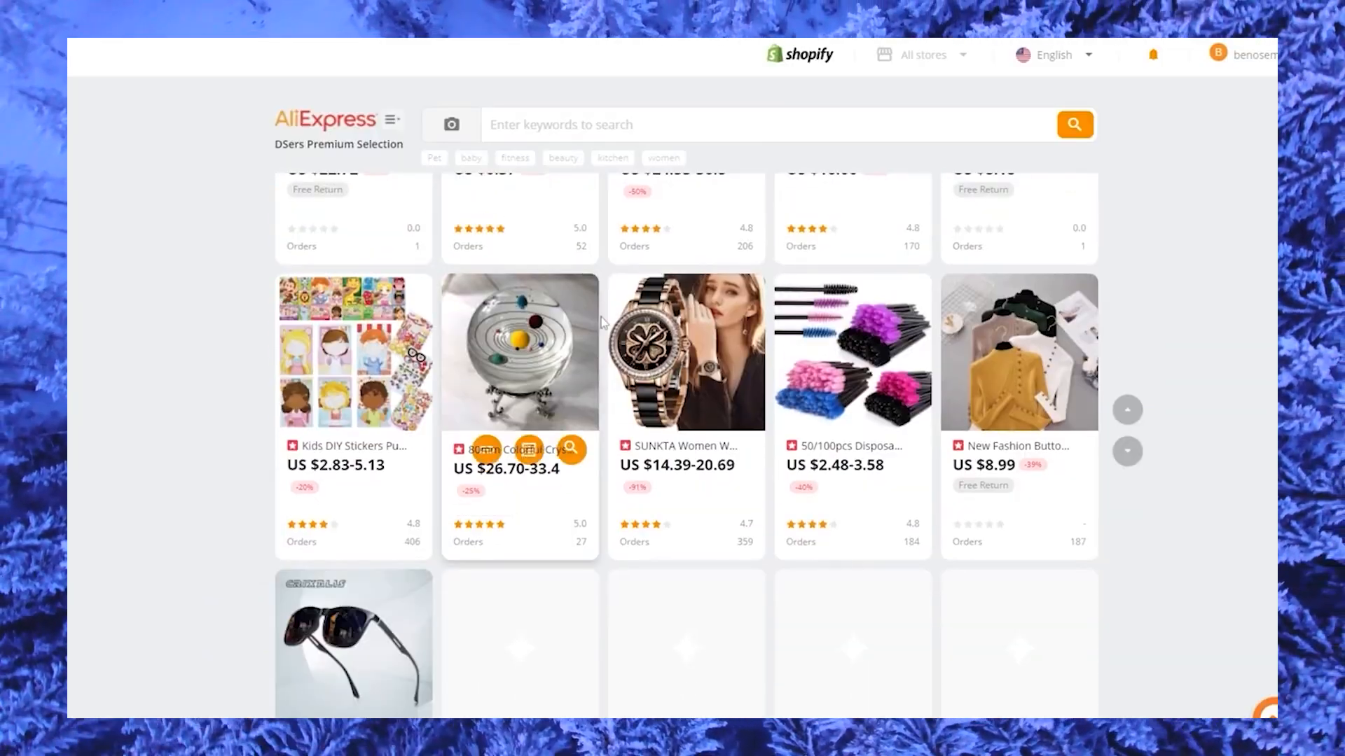
# Browse the first page of suggested AliExpress products in DSers.
pyautogui.scroll(-5, 679, 396)
pyautogui.scroll(-7, 688, 426)
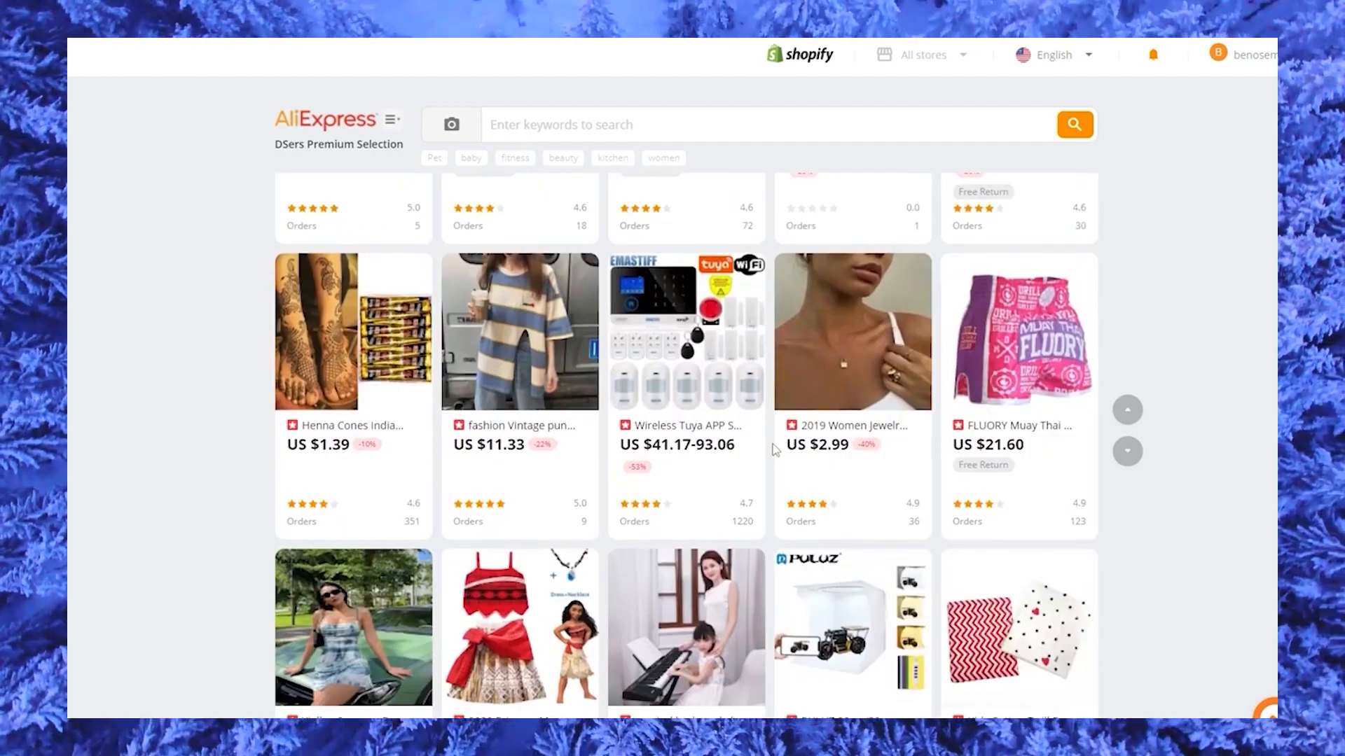
pyautogui.scroll(-5, 775, 449)
pyautogui.scroll(-1, 788, 343)
pyautogui.scroll(-4, 788, 343)
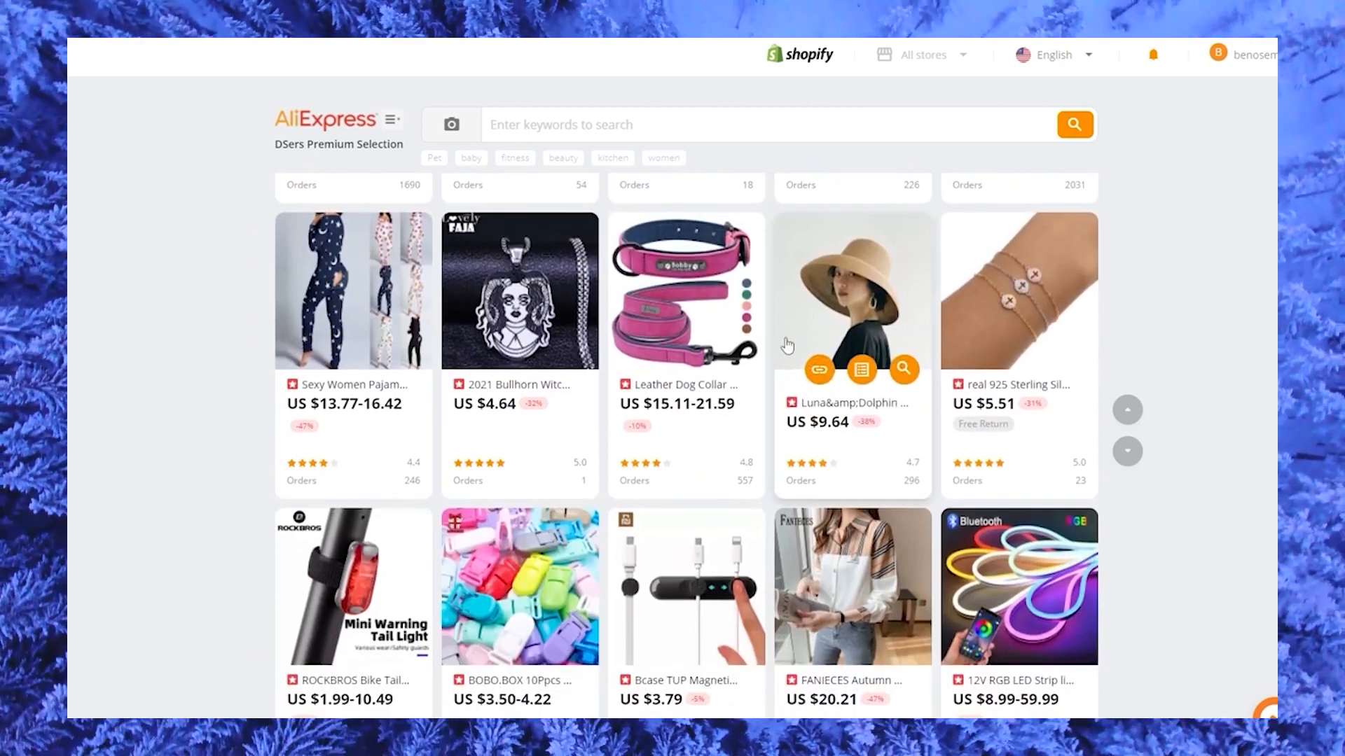
pyautogui.scroll(-3, 763, 353)
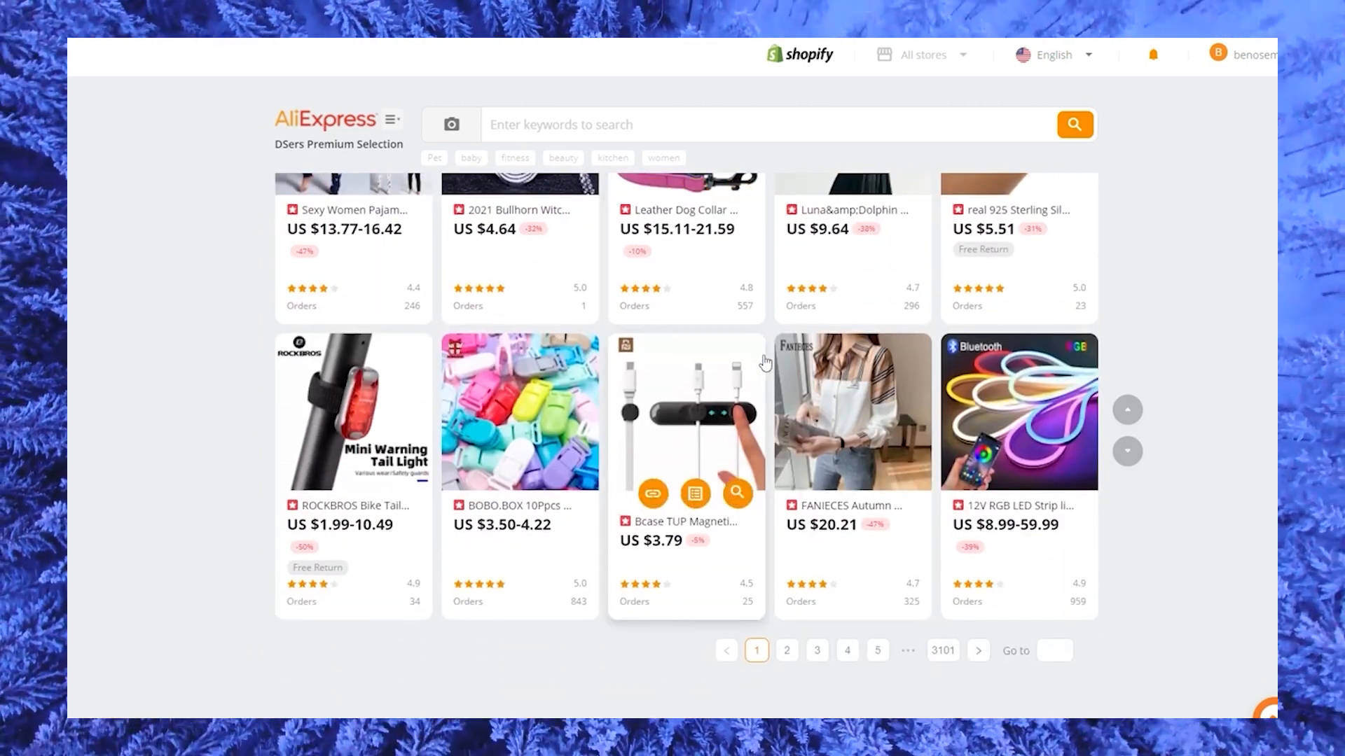
pyautogui.moveTo(1028, 436)
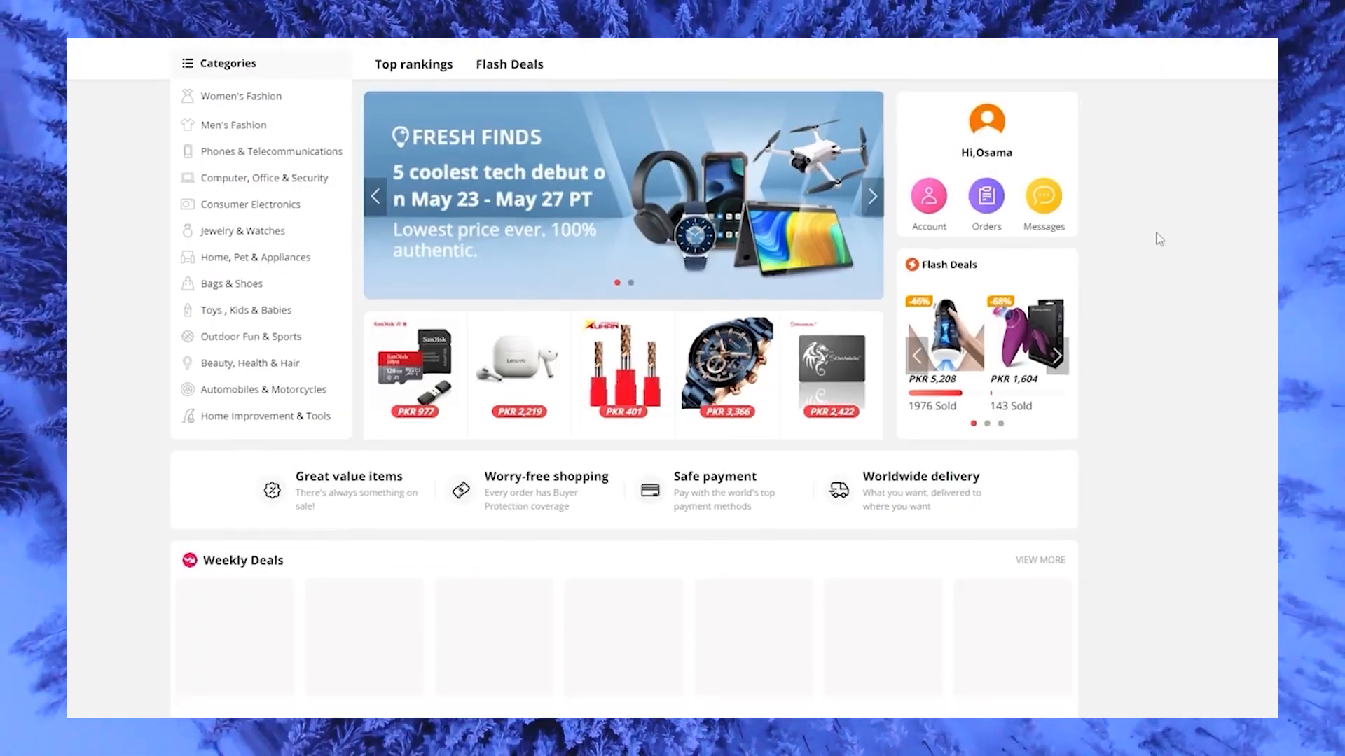
# Look through the AliExpress home page, including its weekly deals and top rankings.
pyautogui.scroll(-2, 1157, 238)
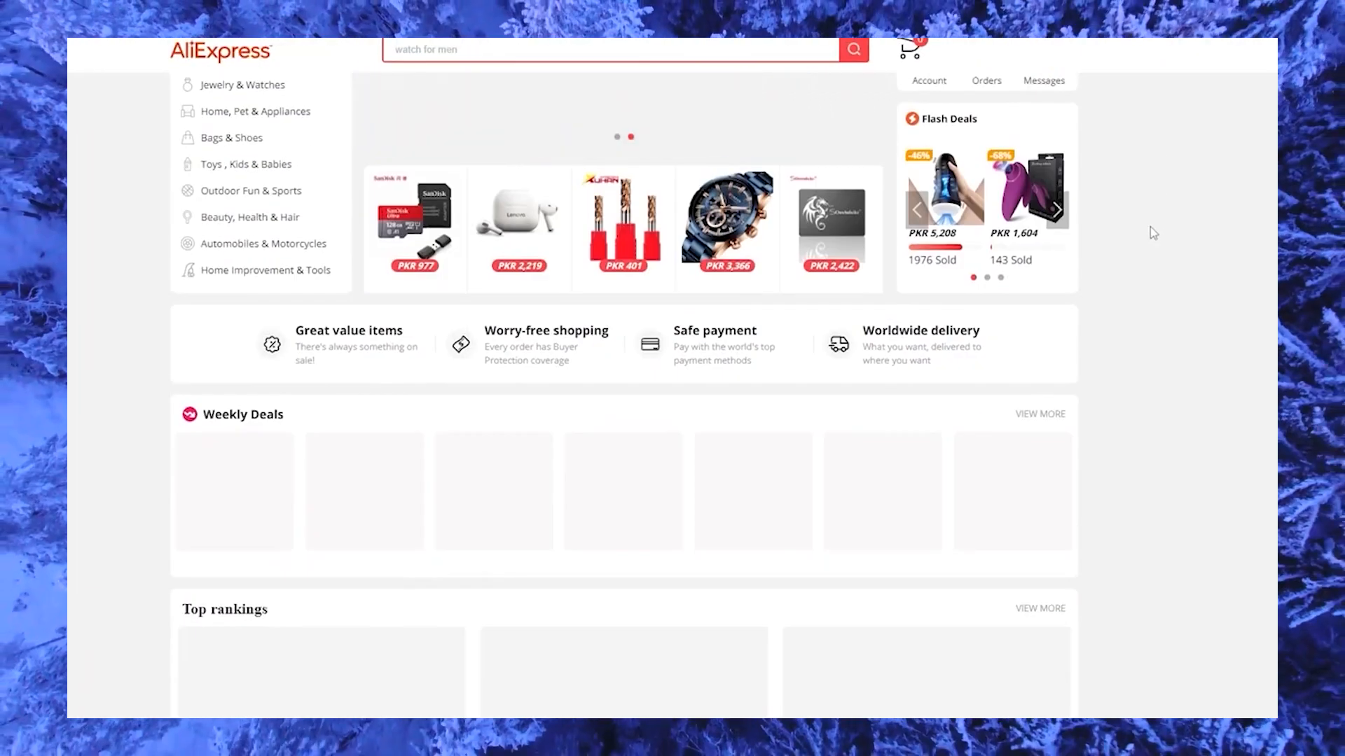
pyautogui.scroll(-3, 1150, 227)
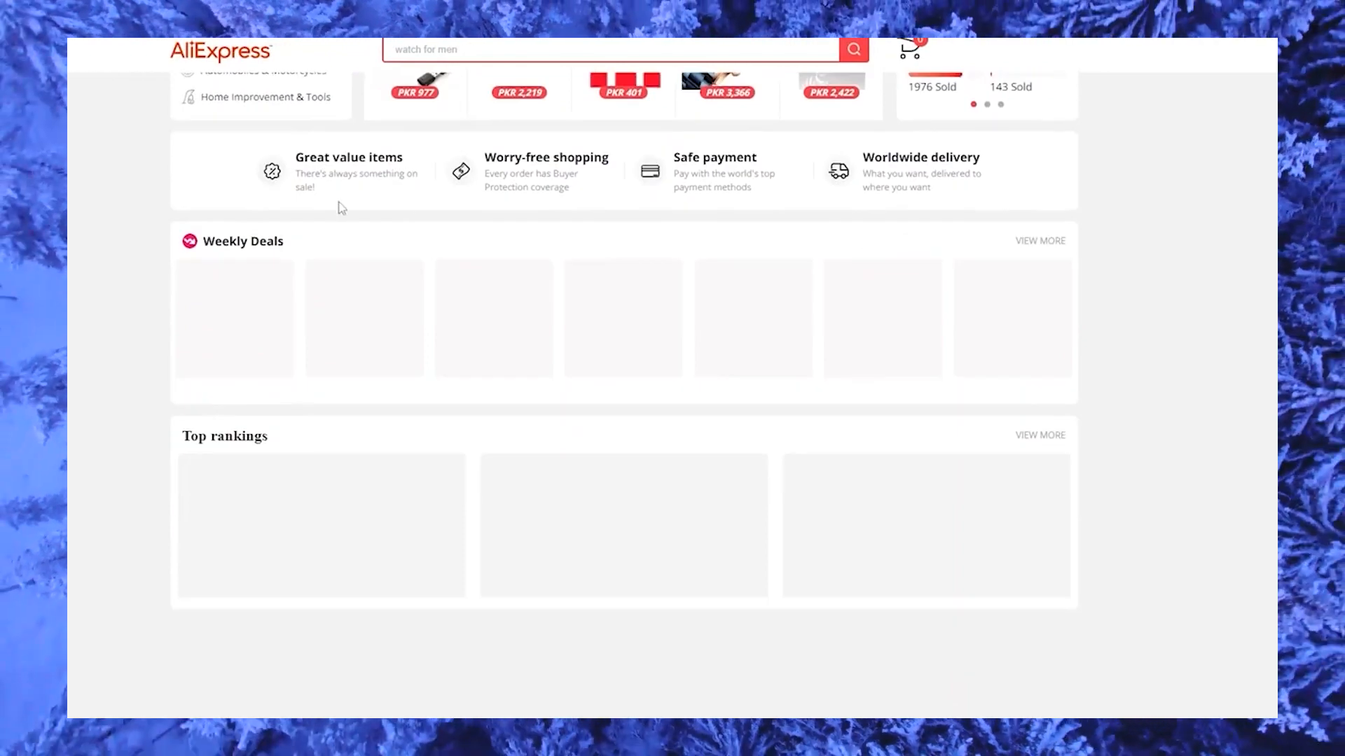
pyautogui.scroll(1, 341, 210)
pyautogui.scroll(4, 346, 232)
pyautogui.scroll(-8, 345, 246)
pyautogui.scroll(-1, 345, 246)
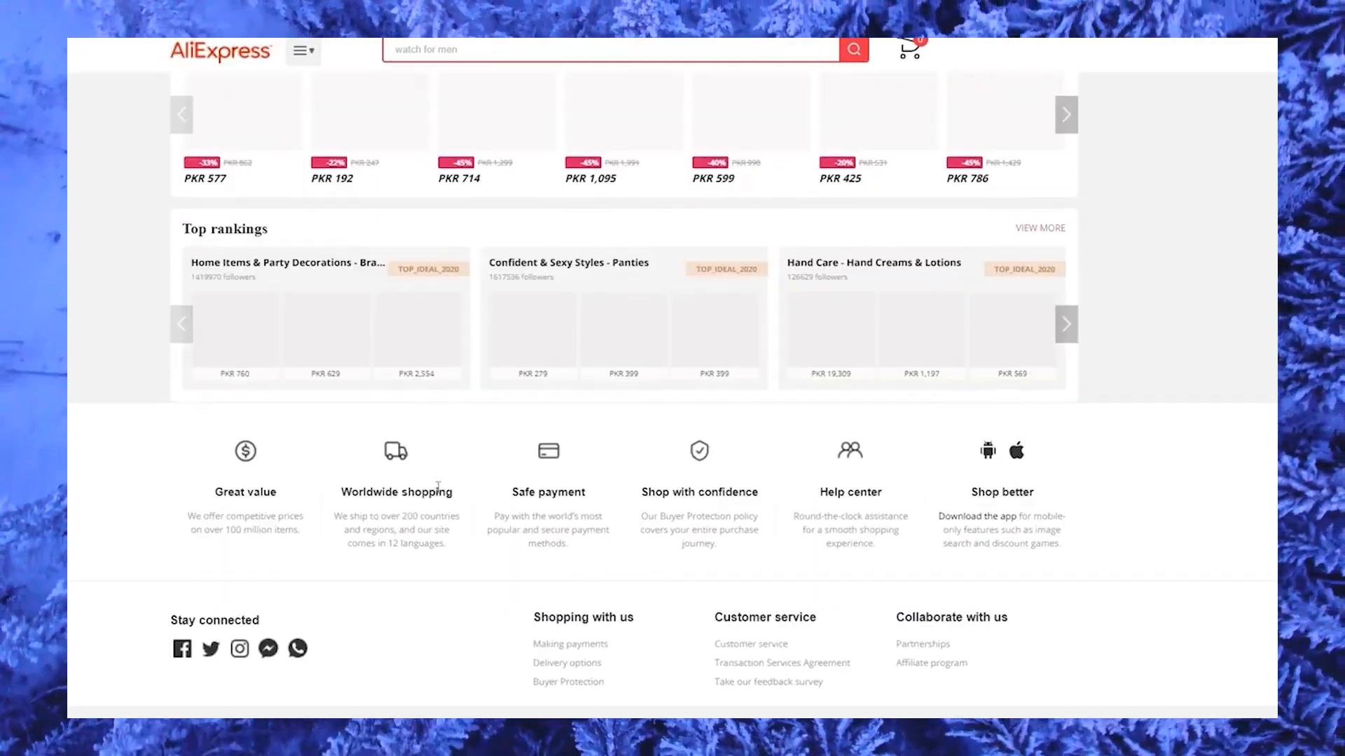
pyautogui.scroll(6, 446, 483)
pyautogui.scroll(3, 446, 484)
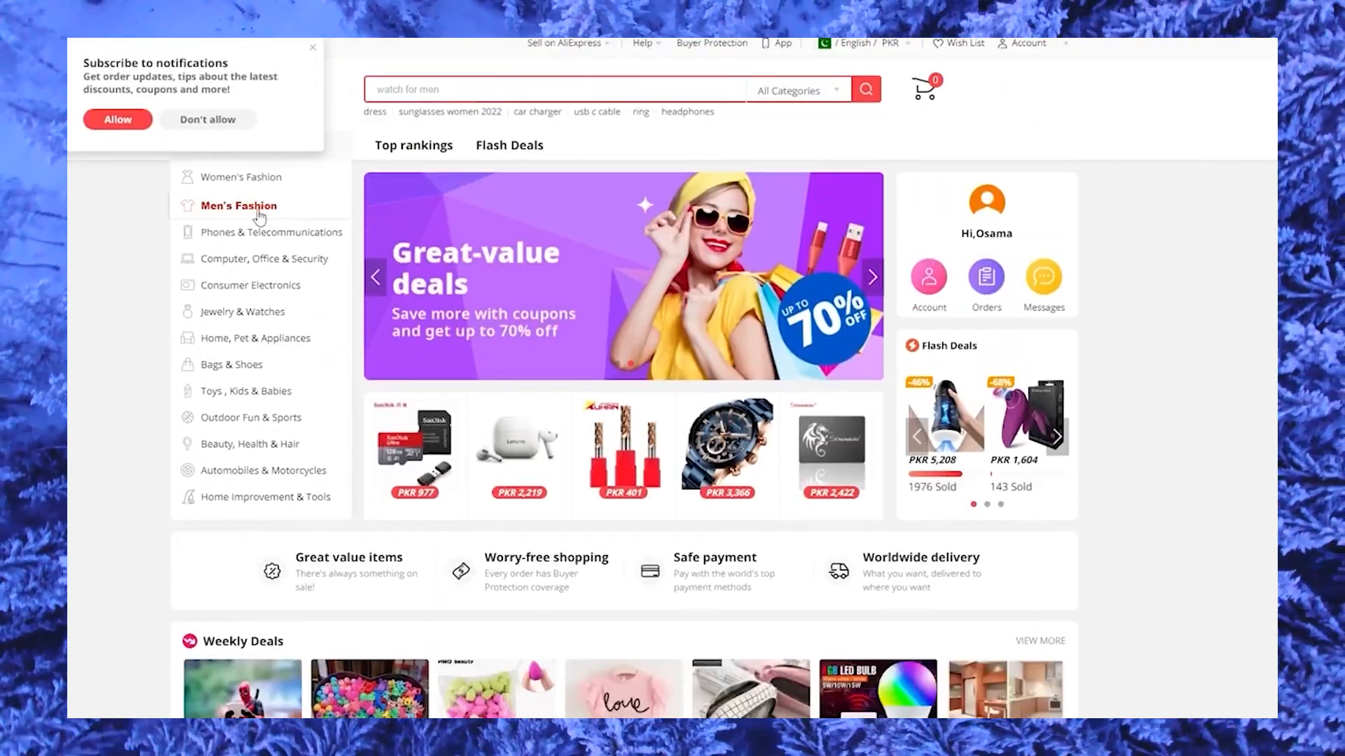
# Dismiss the notification subscription prompt and open the Casual Pants listing within Men's Fashion.
pyautogui.click(312, 48)
pyautogui.moveTo(234, 206)
pyautogui.click(401, 360)
pyautogui.scroll(-4, 515, 403)
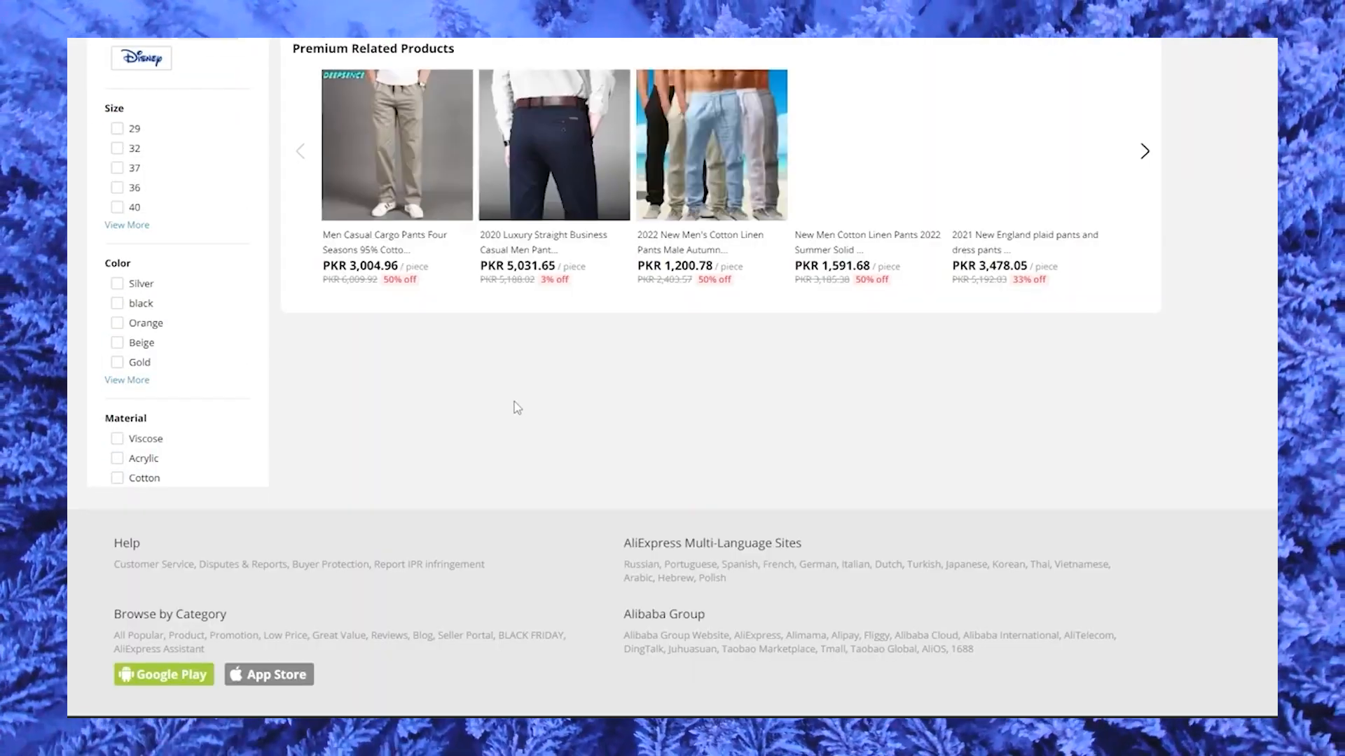
pyautogui.scroll(4, 514, 403)
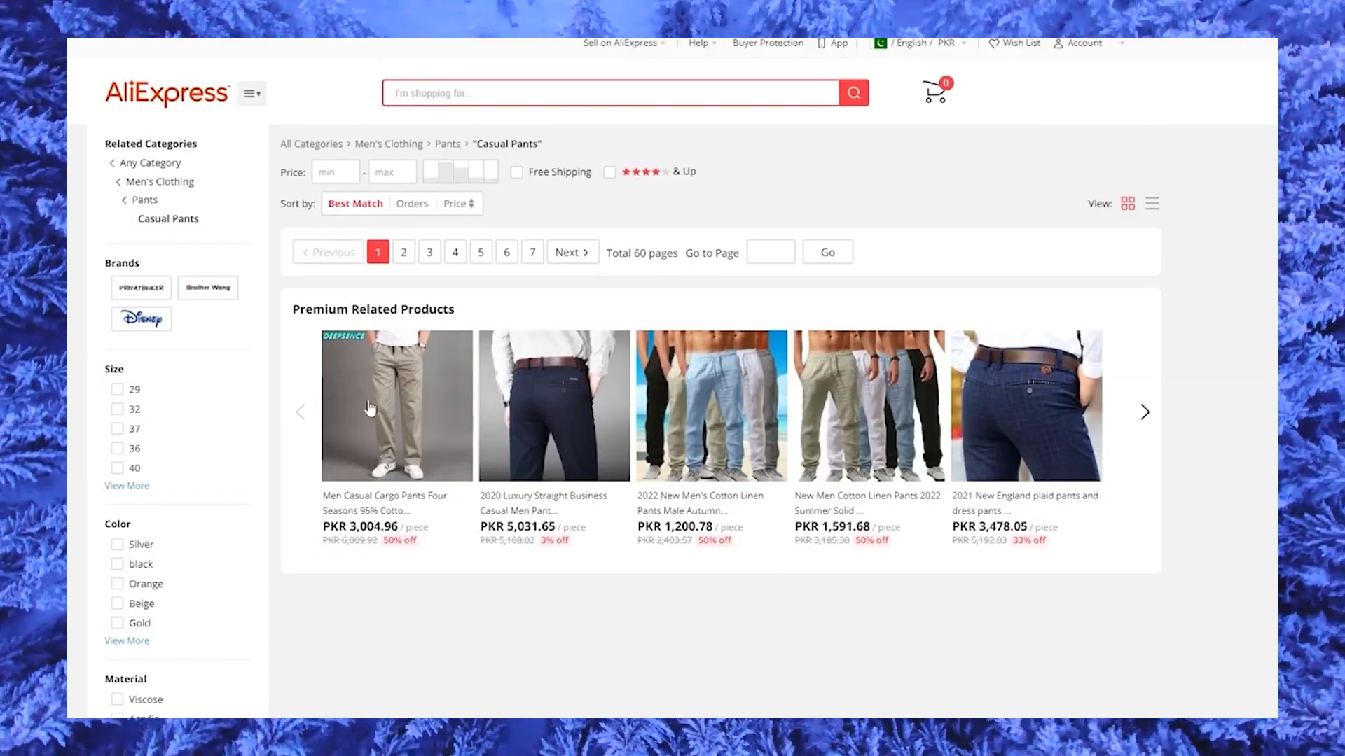
# Open the 2020 Luxury Straight Business Casual Men Pants product and copy its page URL.
pyautogui.click(543, 408)
pyautogui.rightClick(737, 20)
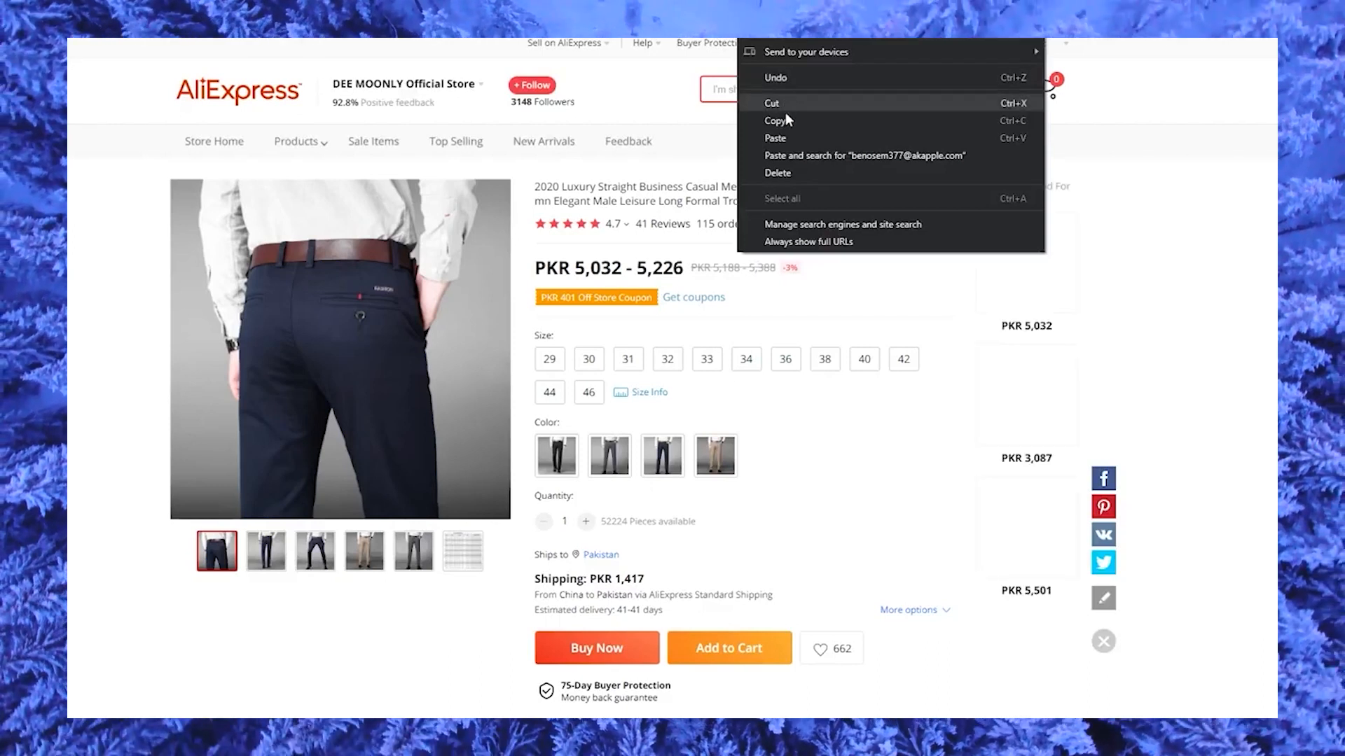
pyautogui.click(787, 121)
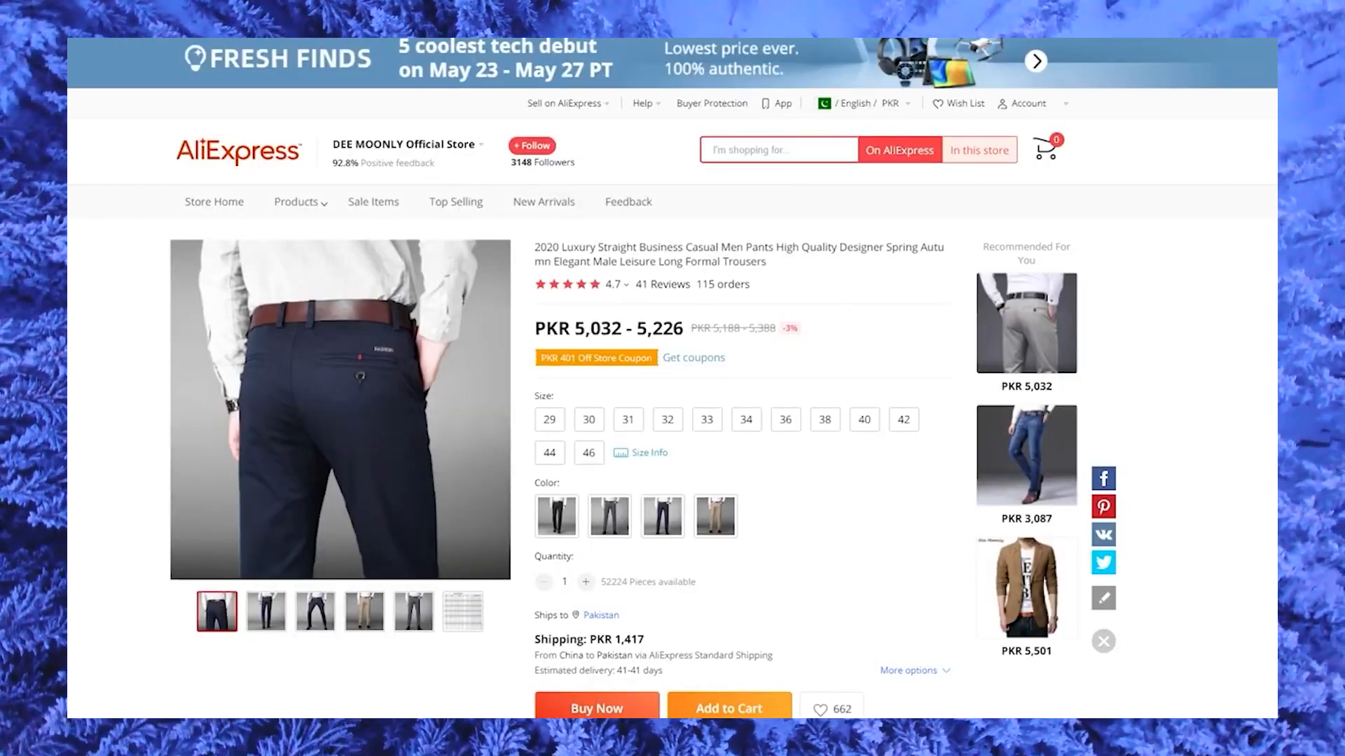
# Switch to DSers and import the pants into the import list using the copied AliExpress URL.
pyautogui.hotkey('ctrl', 'shift', 'Tab')
pyautogui.rightClick(463, 212)
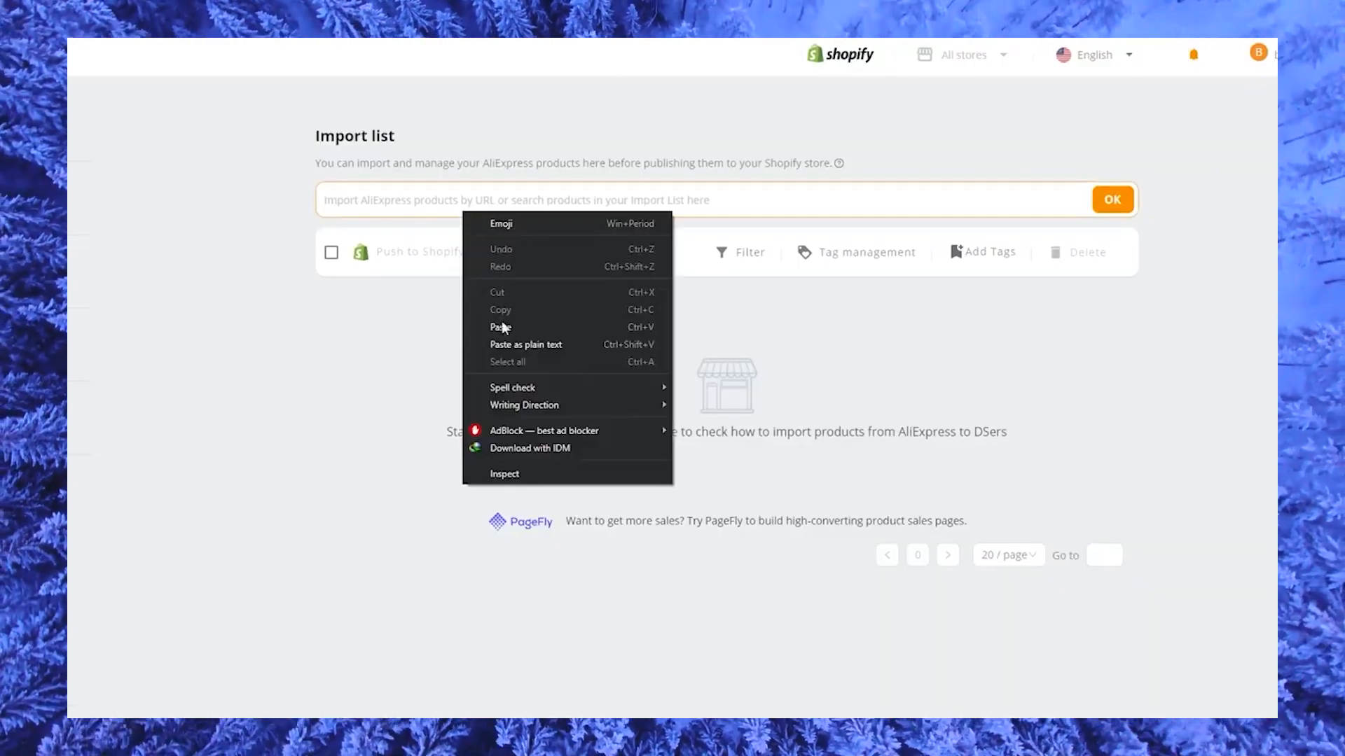
pyautogui.click(501, 328)
pyautogui.click(330, 253)
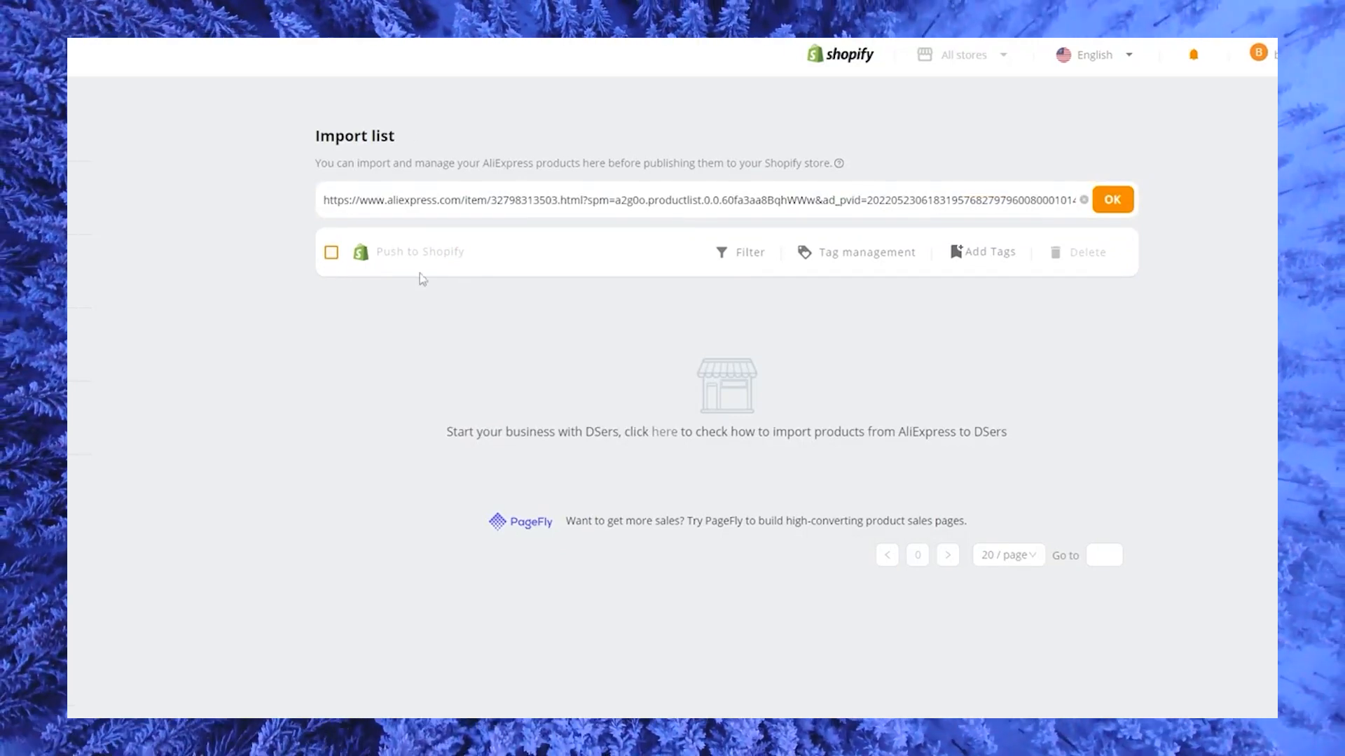
pyautogui.click(1118, 206)
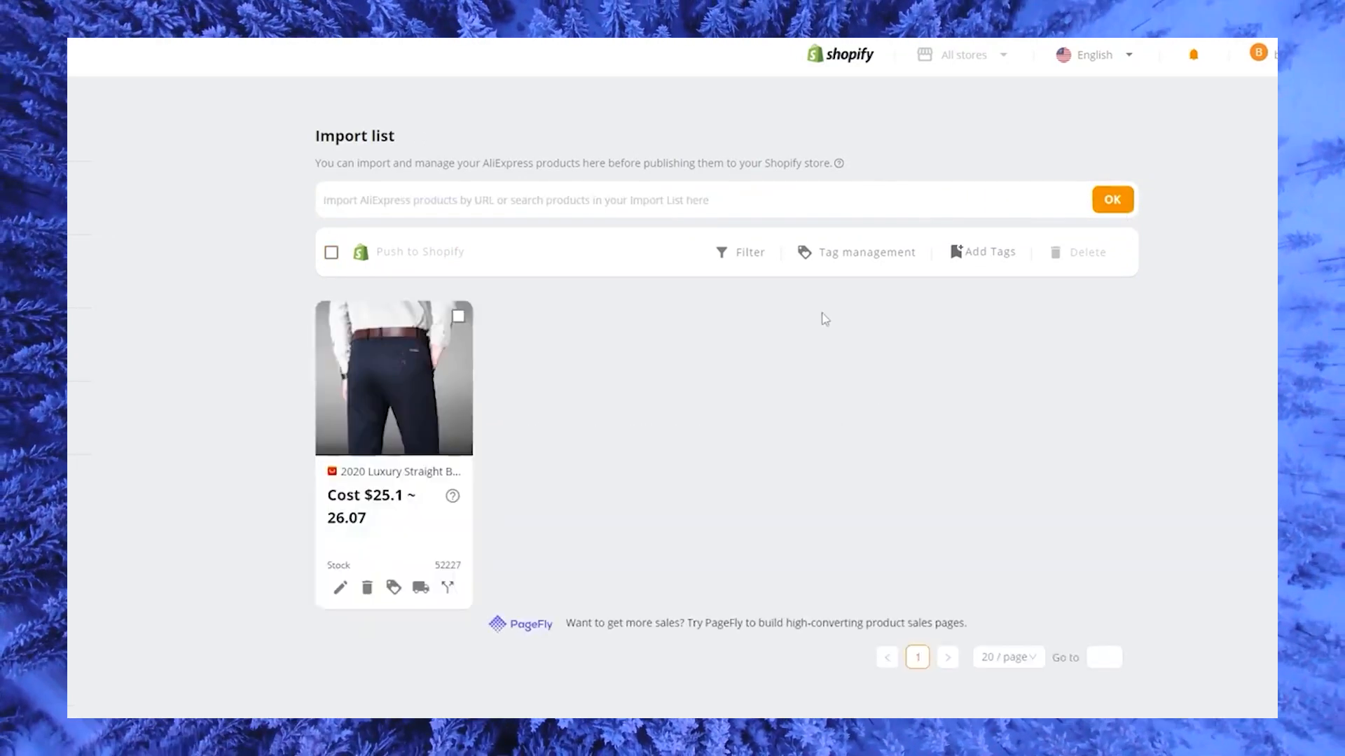
# Open the Shopify publishing options for the imported pants and enable Continue selling when out of stock.
pyautogui.moveTo(458, 409)
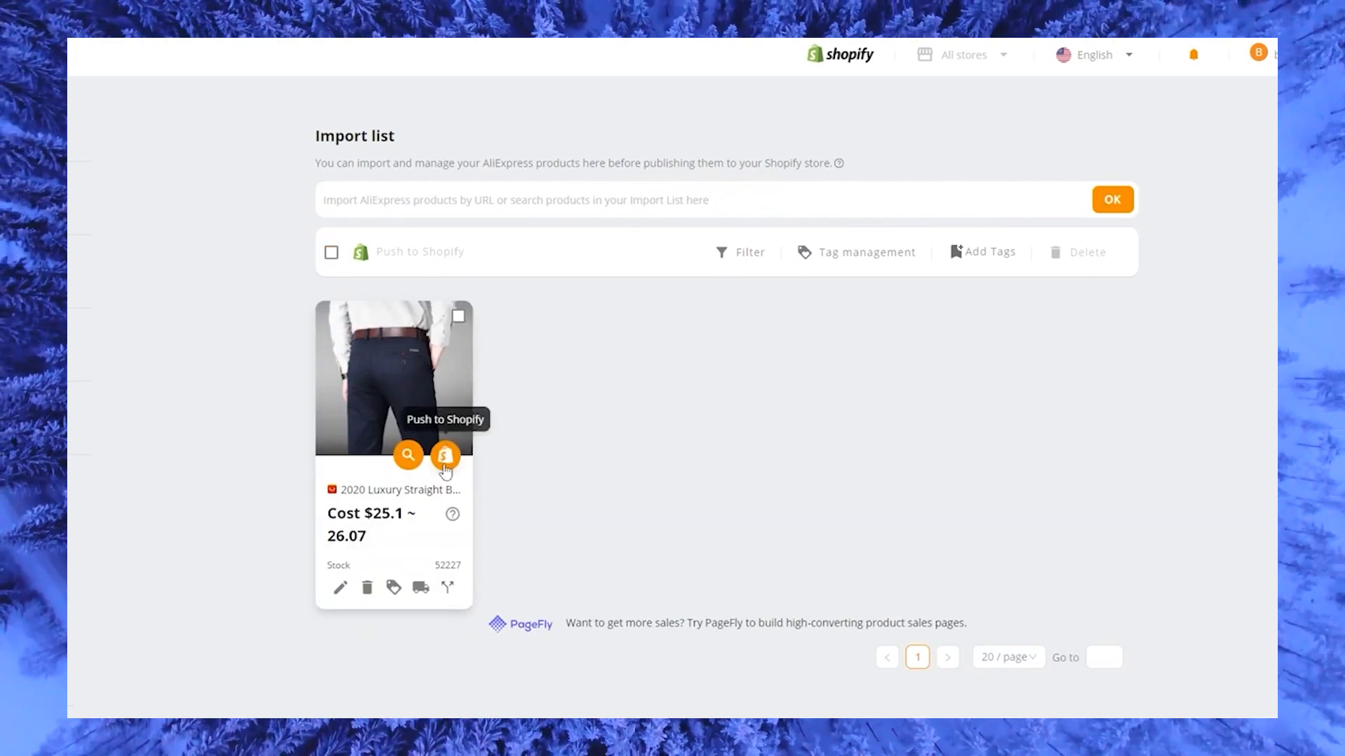
pyautogui.click(447, 459)
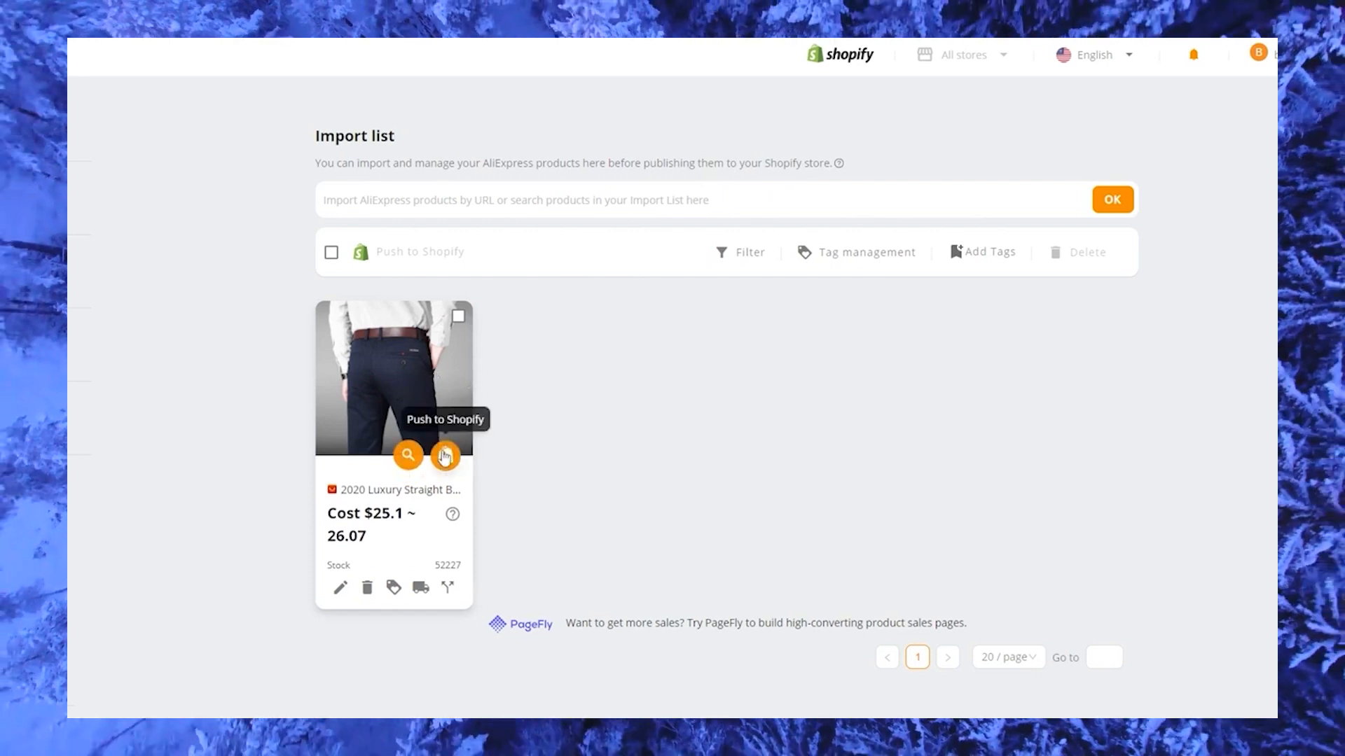
pyautogui.click(445, 458)
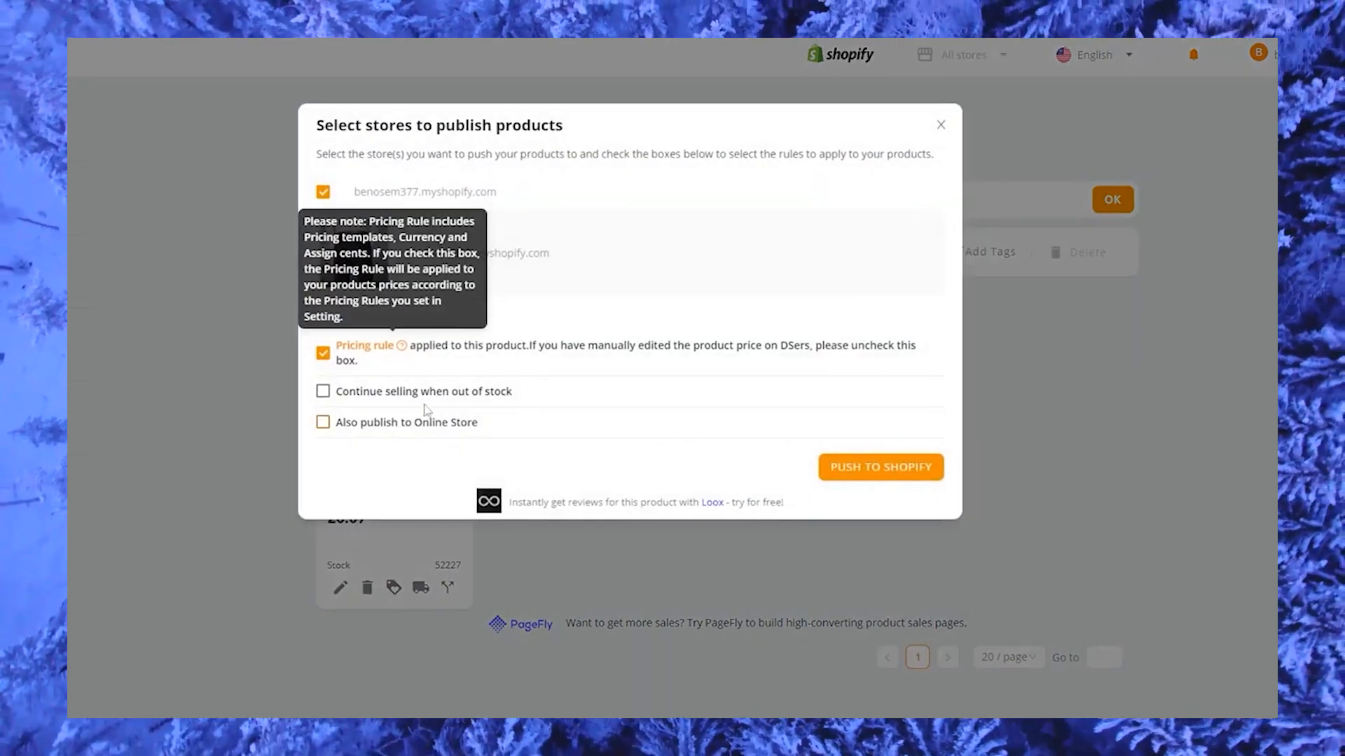
pyautogui.click(323, 391)
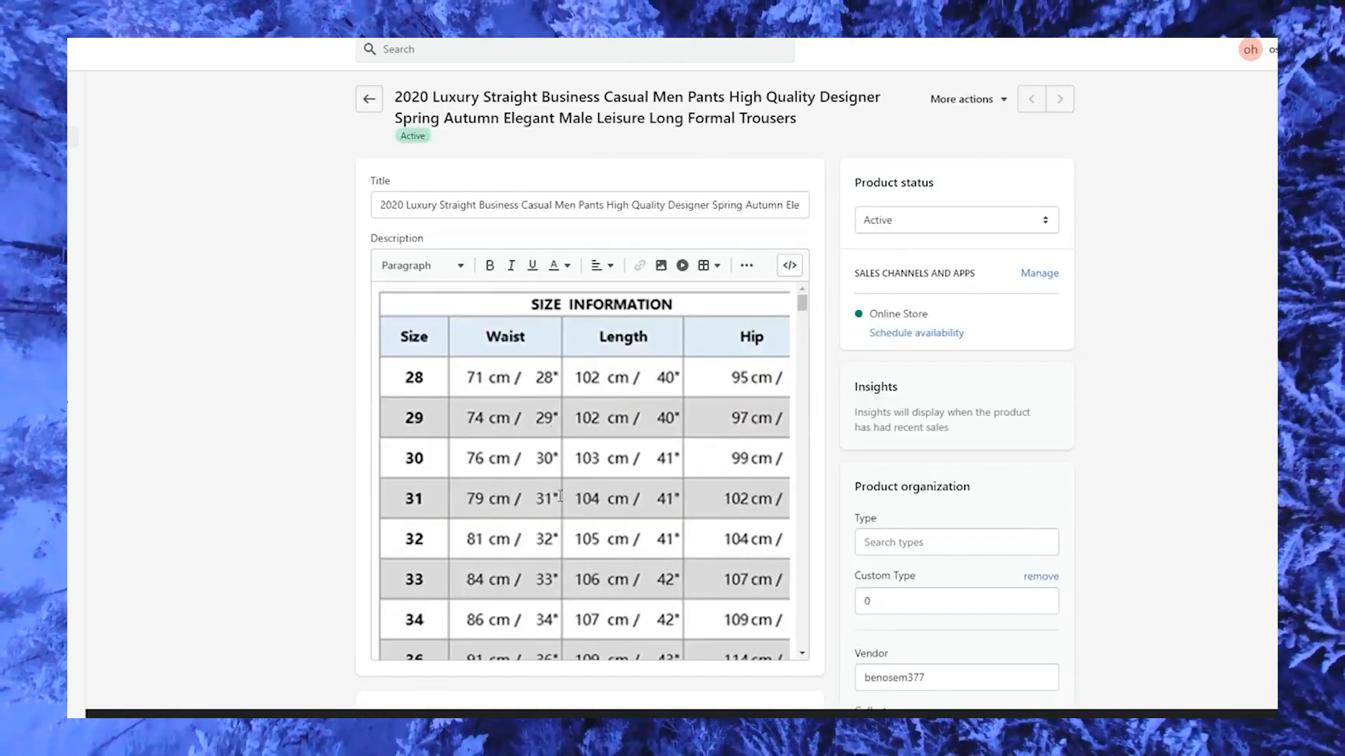
# Review the description, media, options and variants of the imported pants on their Shopify product page.
pyautogui.scroll(-10, 379, 476)
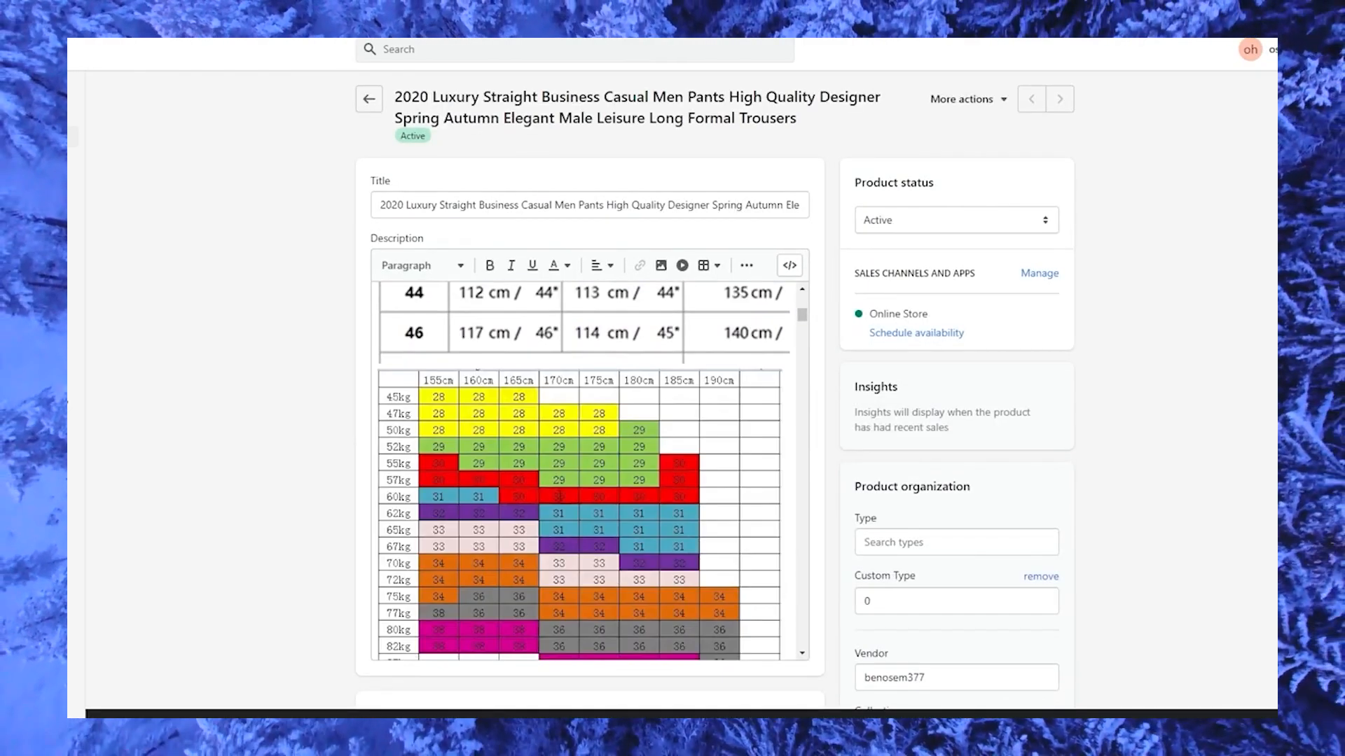
pyautogui.scroll(-10, 379, 476)
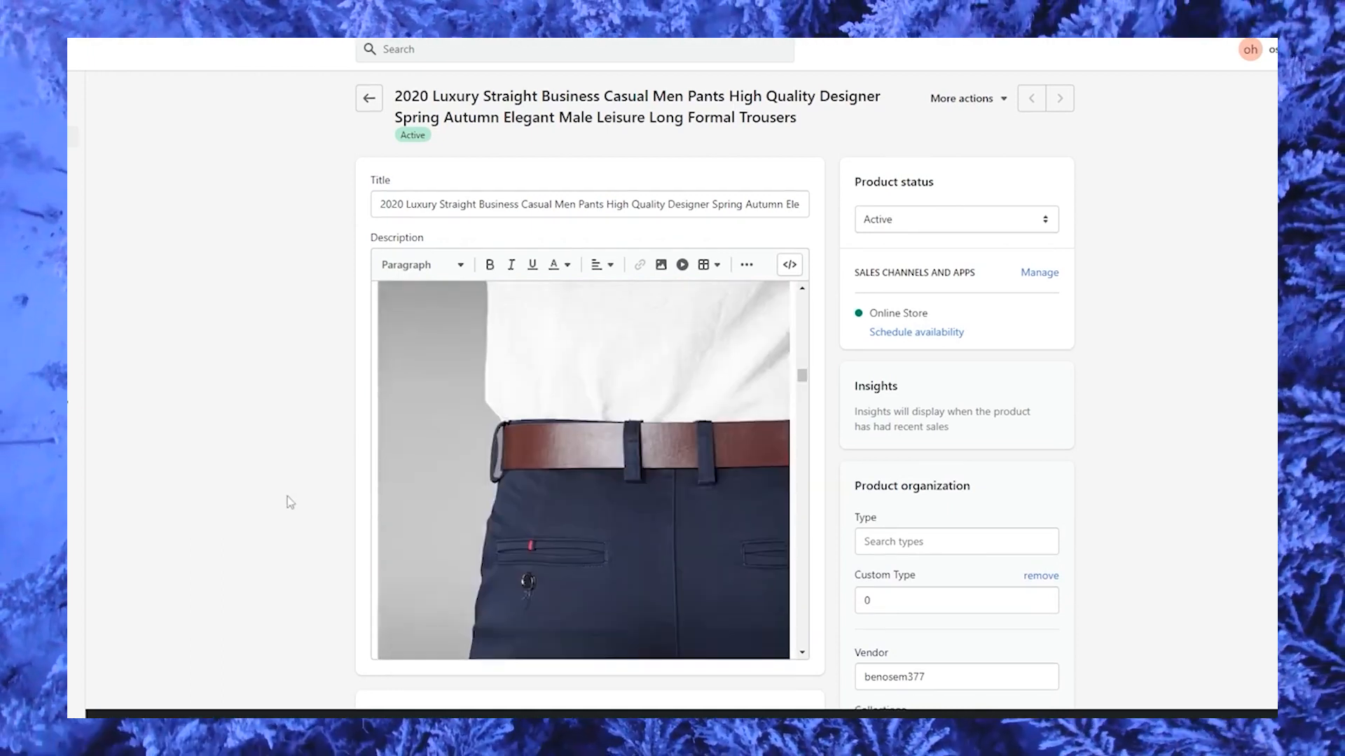
pyautogui.scroll(-10, 288, 501)
pyautogui.scroll(-8, 298, 515)
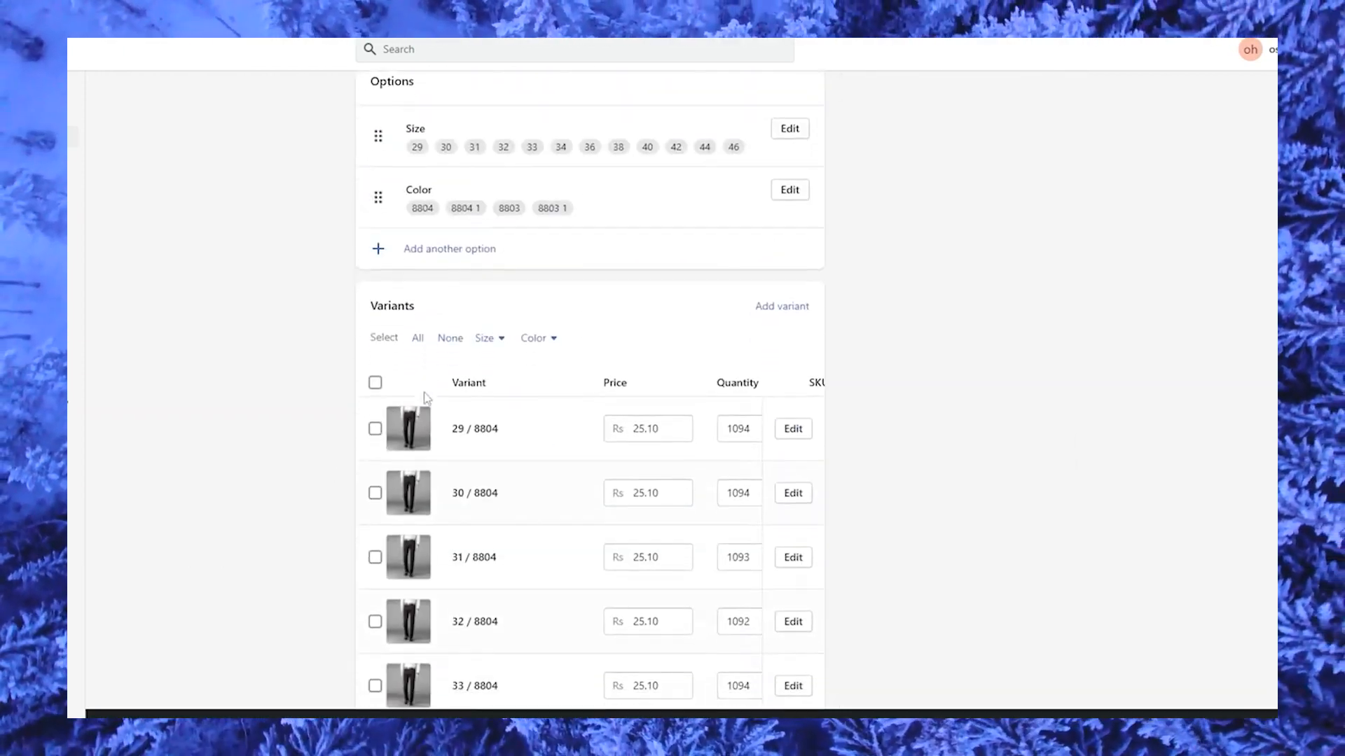
pyautogui.scroll(-20, 426, 400)
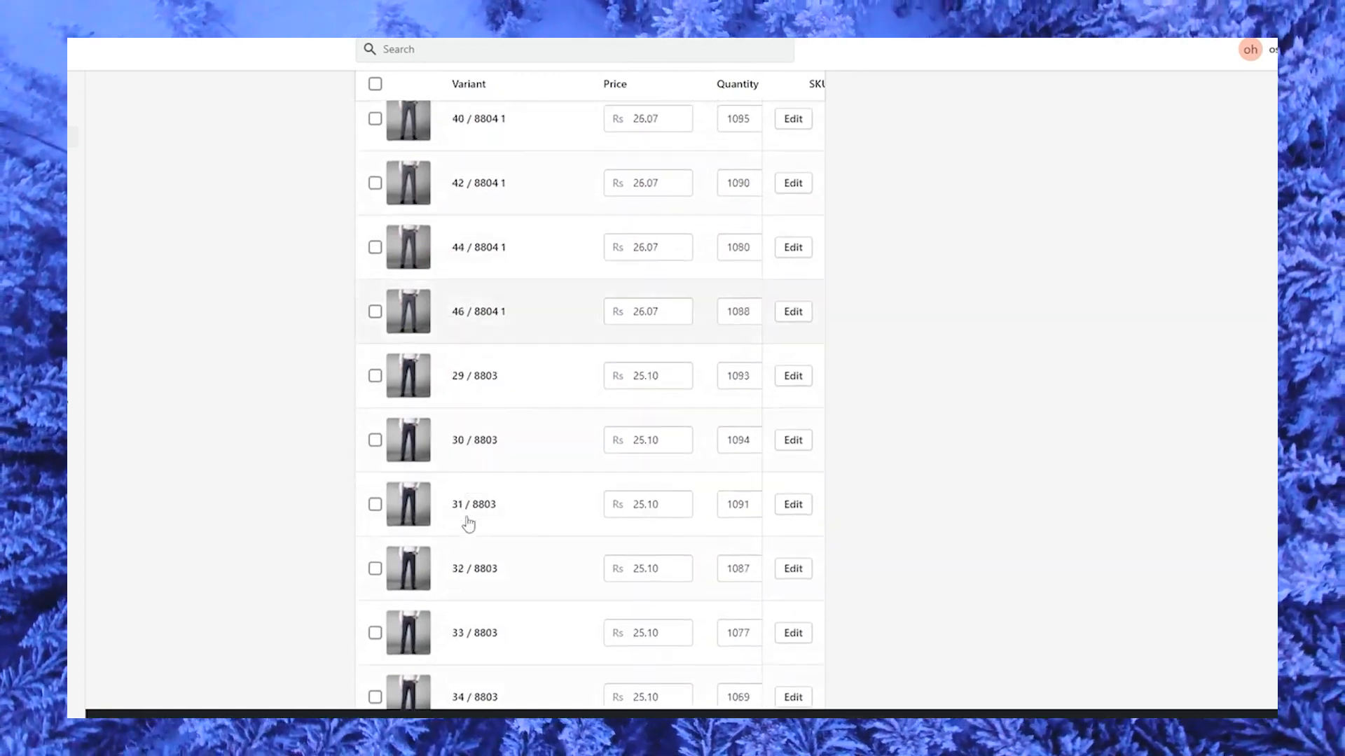
pyautogui.scroll(20, 592, 506)
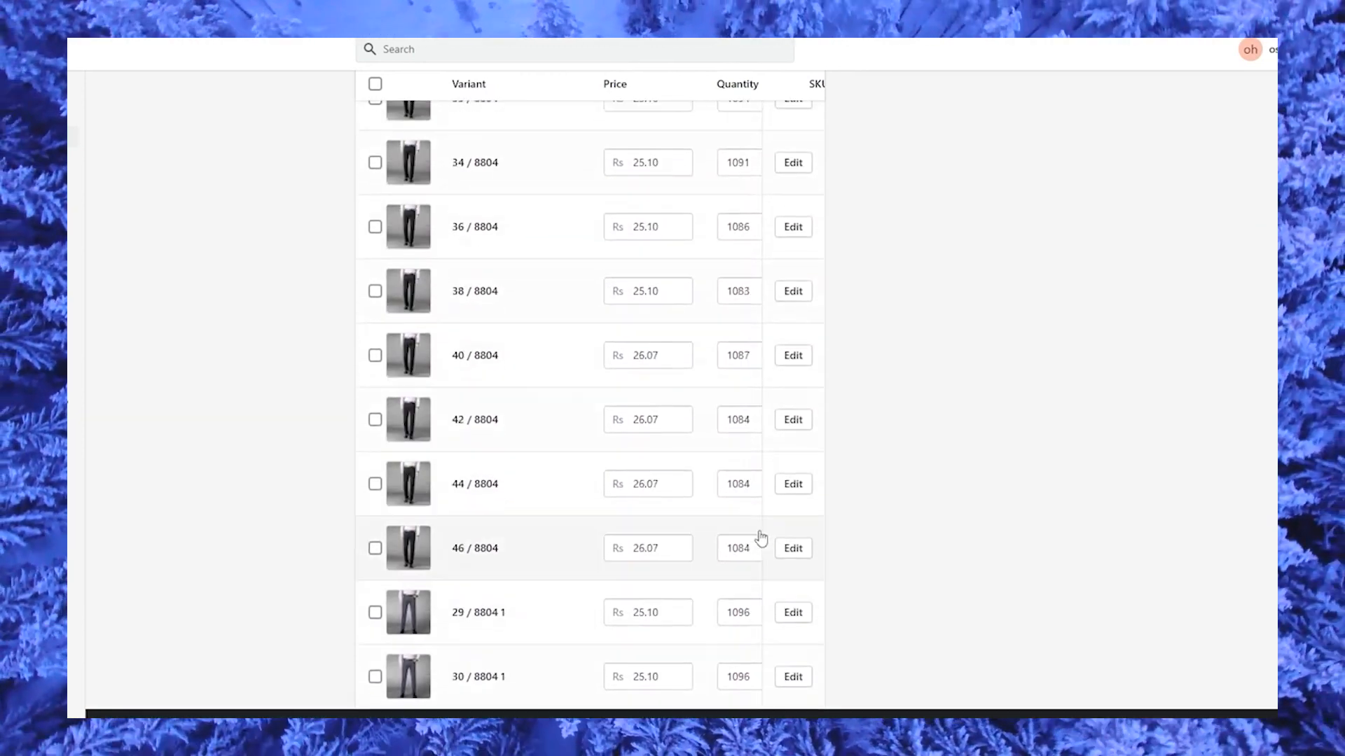
pyautogui.scroll(15, 641, 693)
pyautogui.scroll(10, 661, 659)
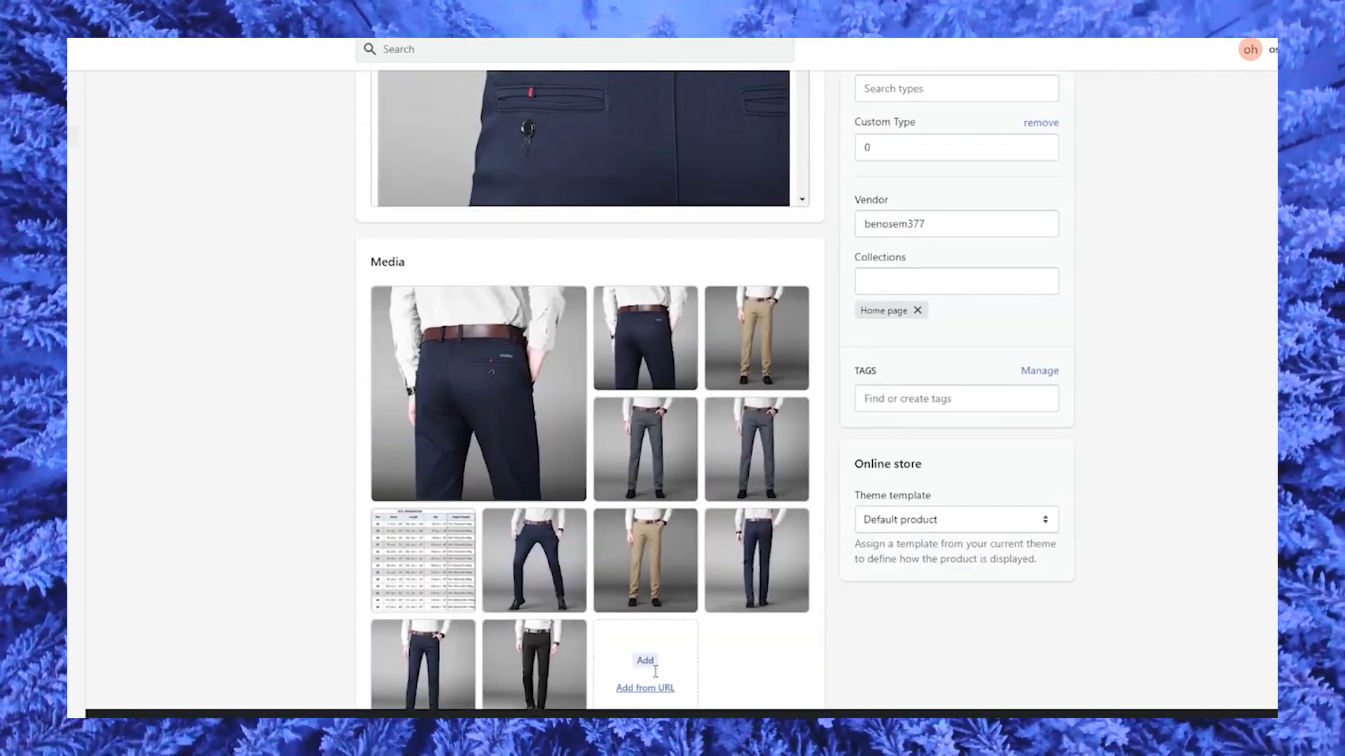
pyautogui.scroll(2, 676, 643)
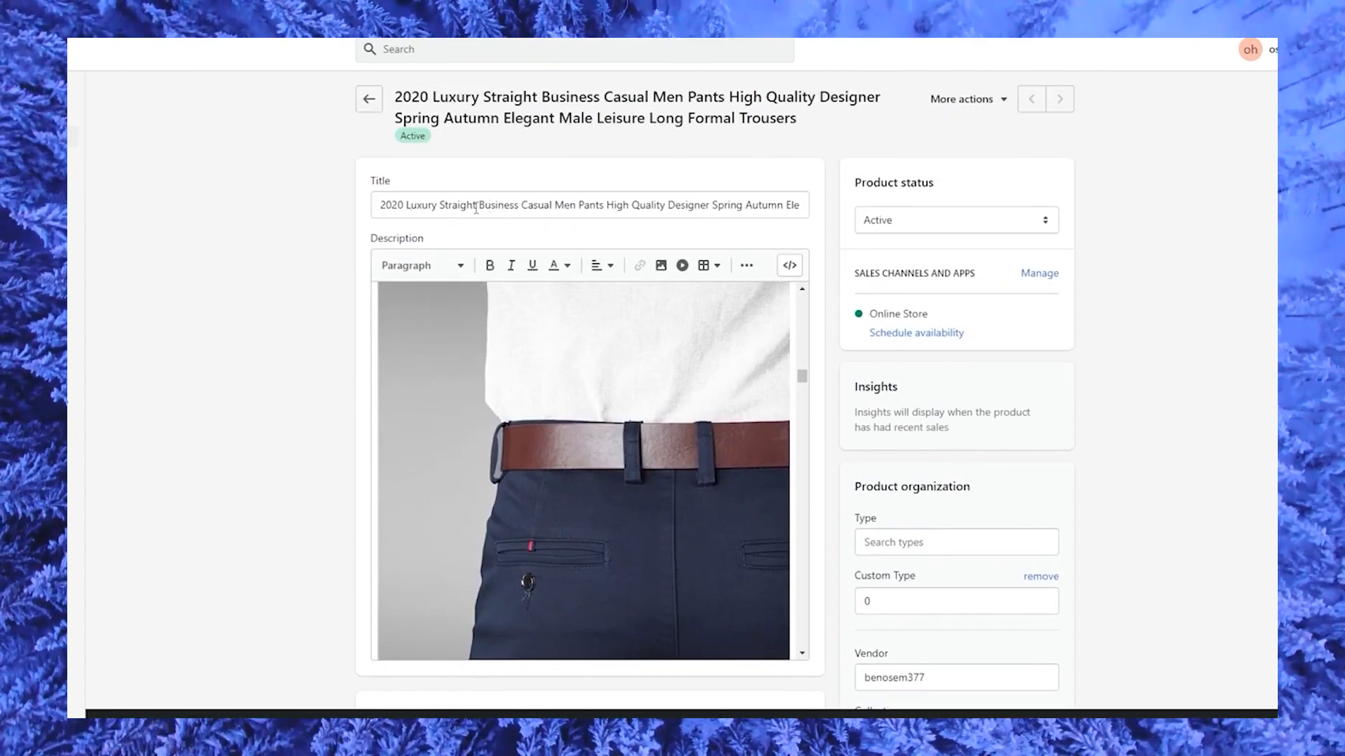
# Shorten the product title to "Straight Business Or Casual Men Pants".
pyautogui.moveTo(480, 206); pyautogui.dragTo(338, 217)
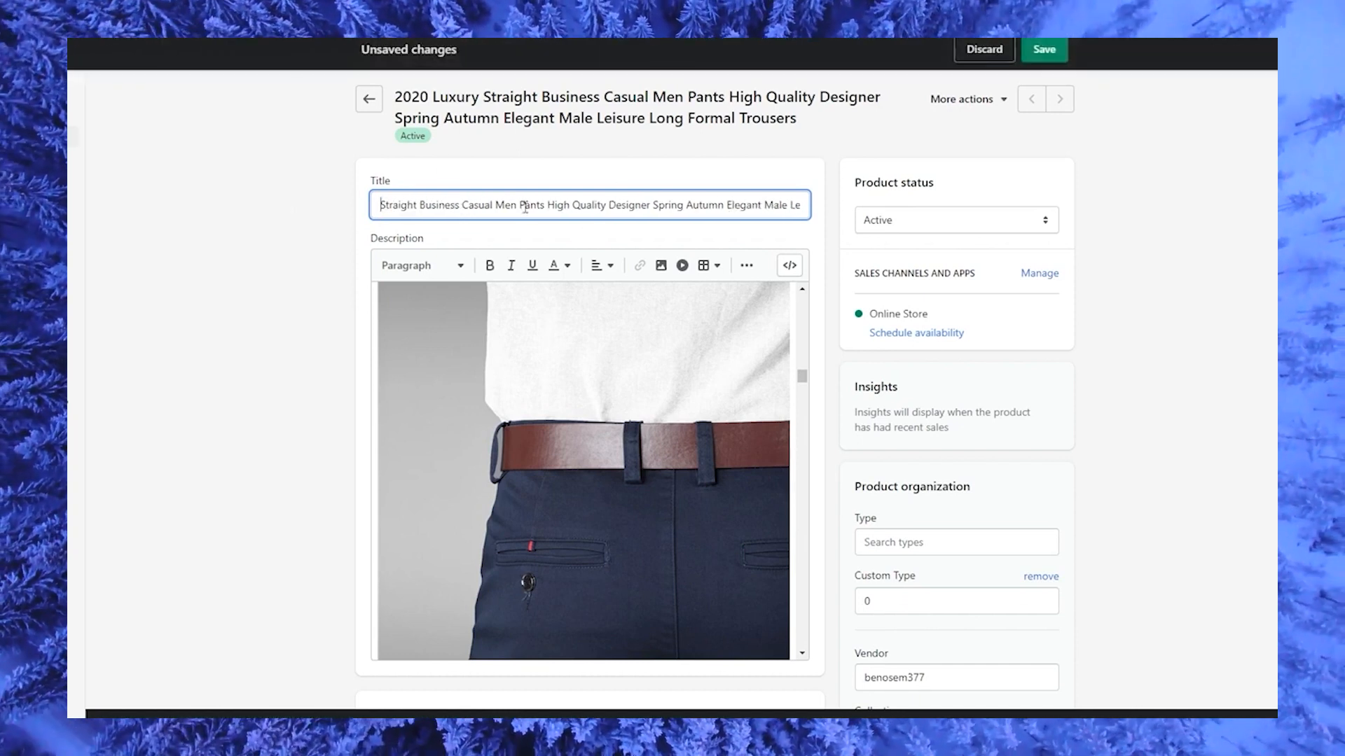
pyautogui.moveTo(602, 208); pyautogui.dragTo(893, 219)
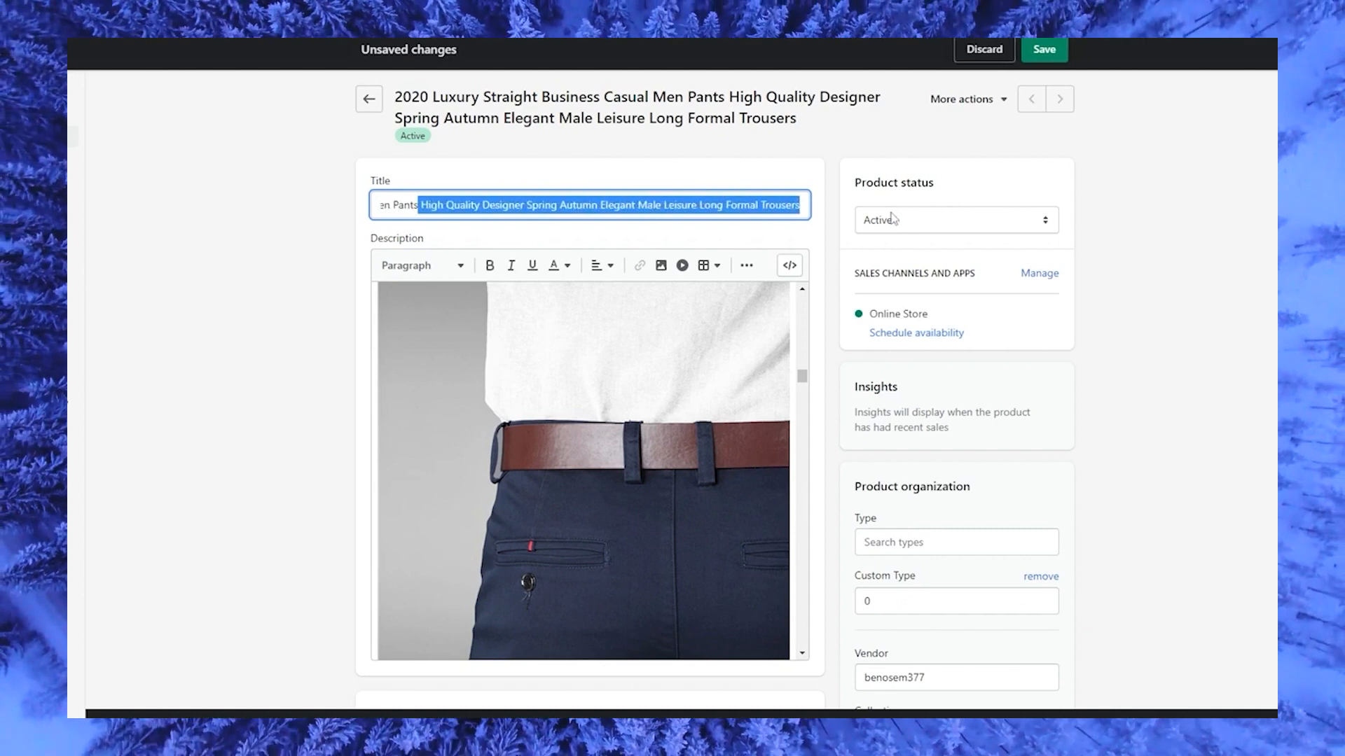
pyautogui.press('BackSpace')
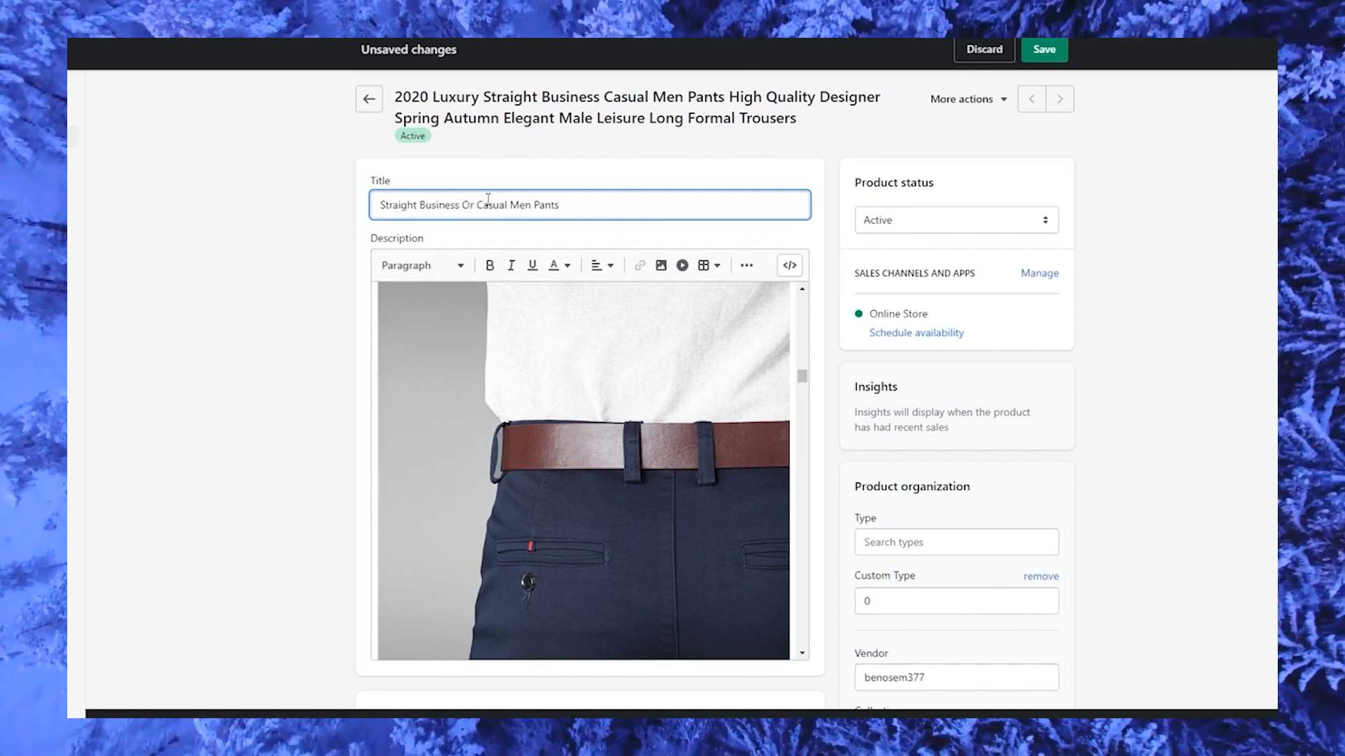
# Set the prices of the first 8804 variants, up to size 34, to Rs 5,000.
pyautogui.scroll(-15, 692, 207)
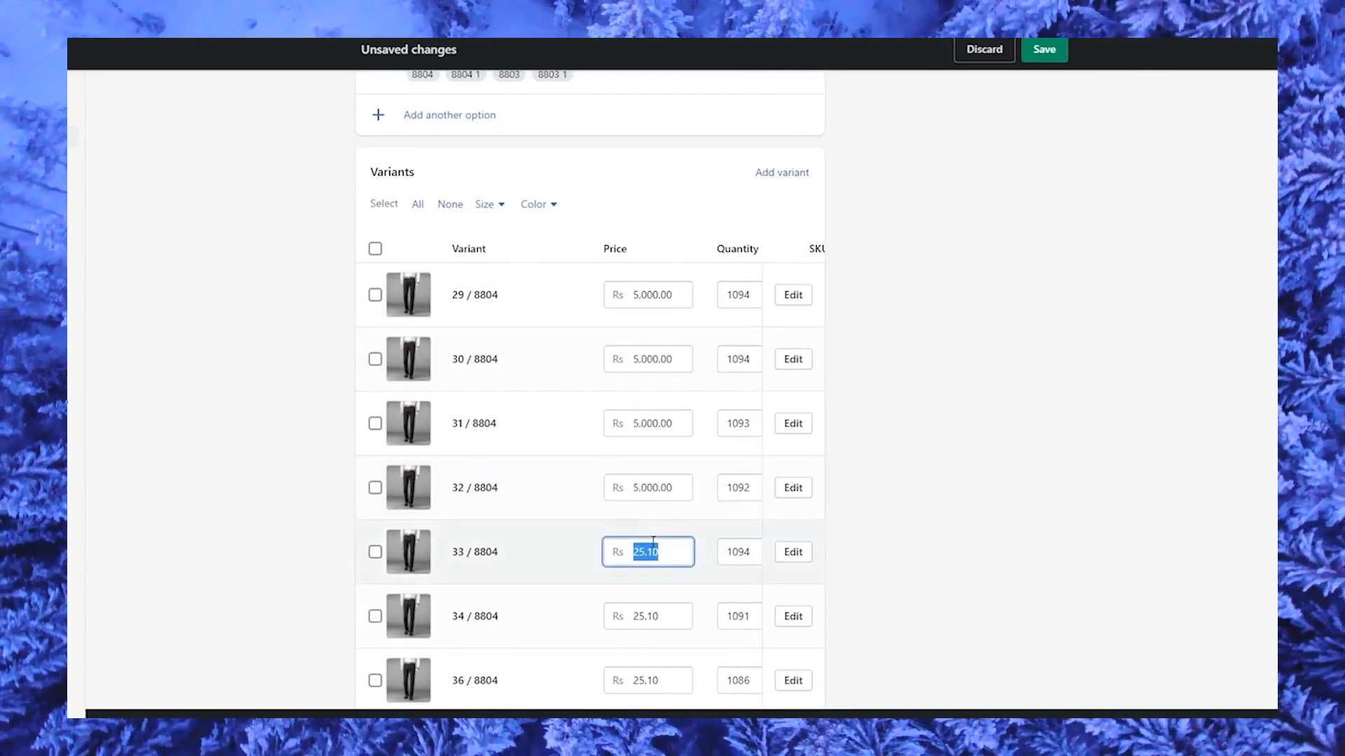
pyautogui.write('5000')
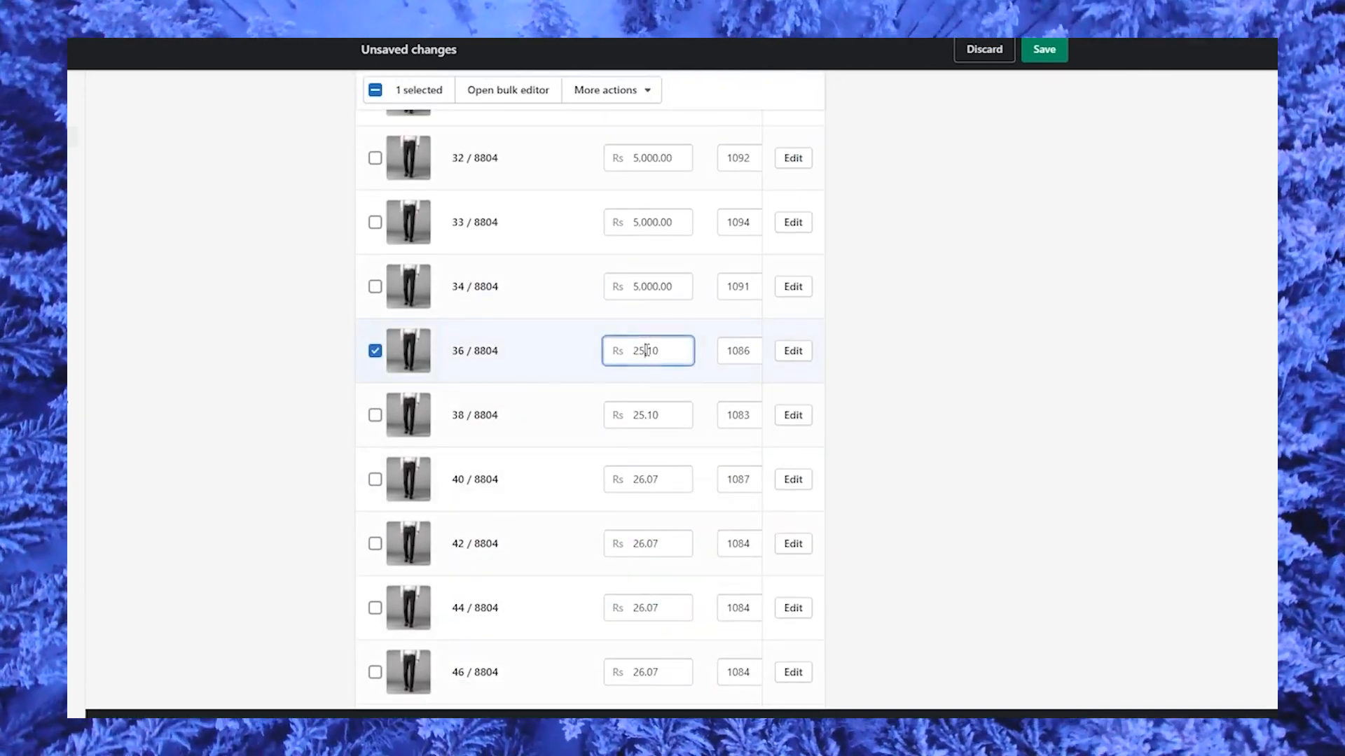
pyautogui.click(383, 353)
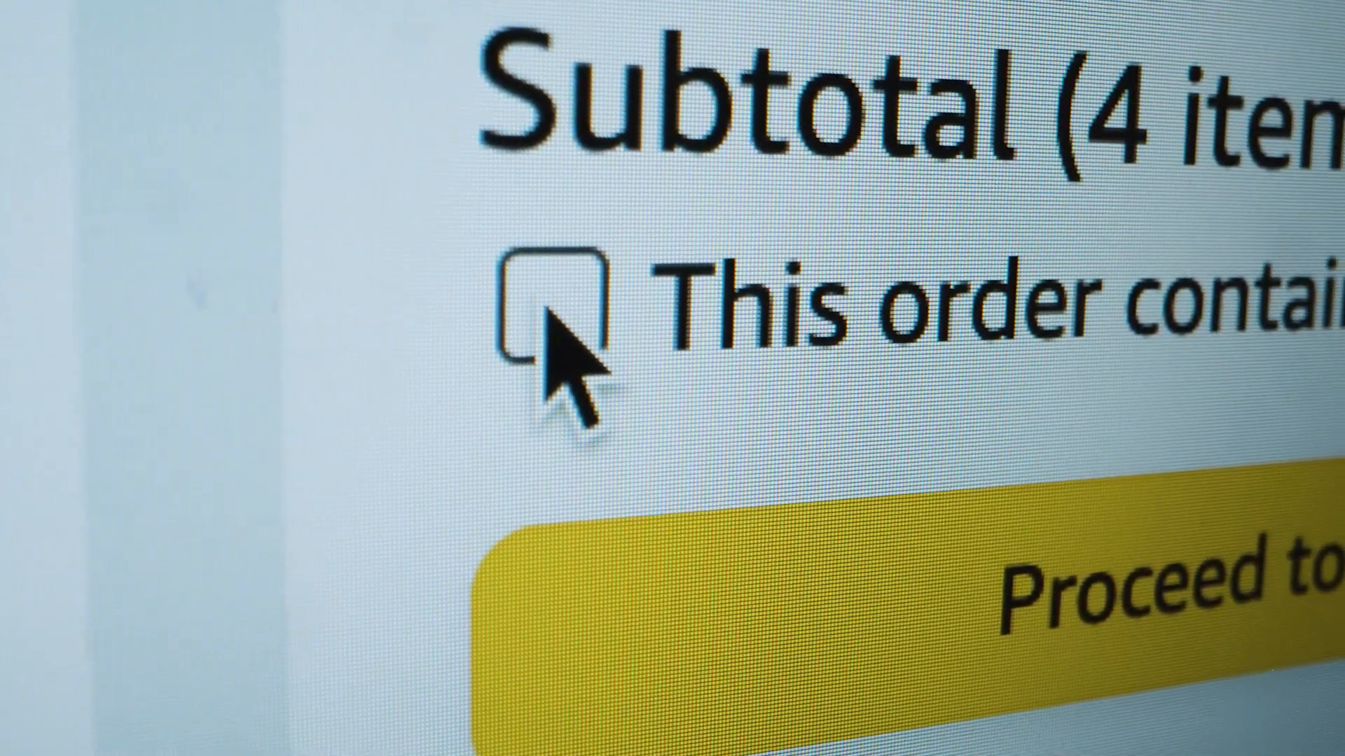
pyautogui.click(611, 307)
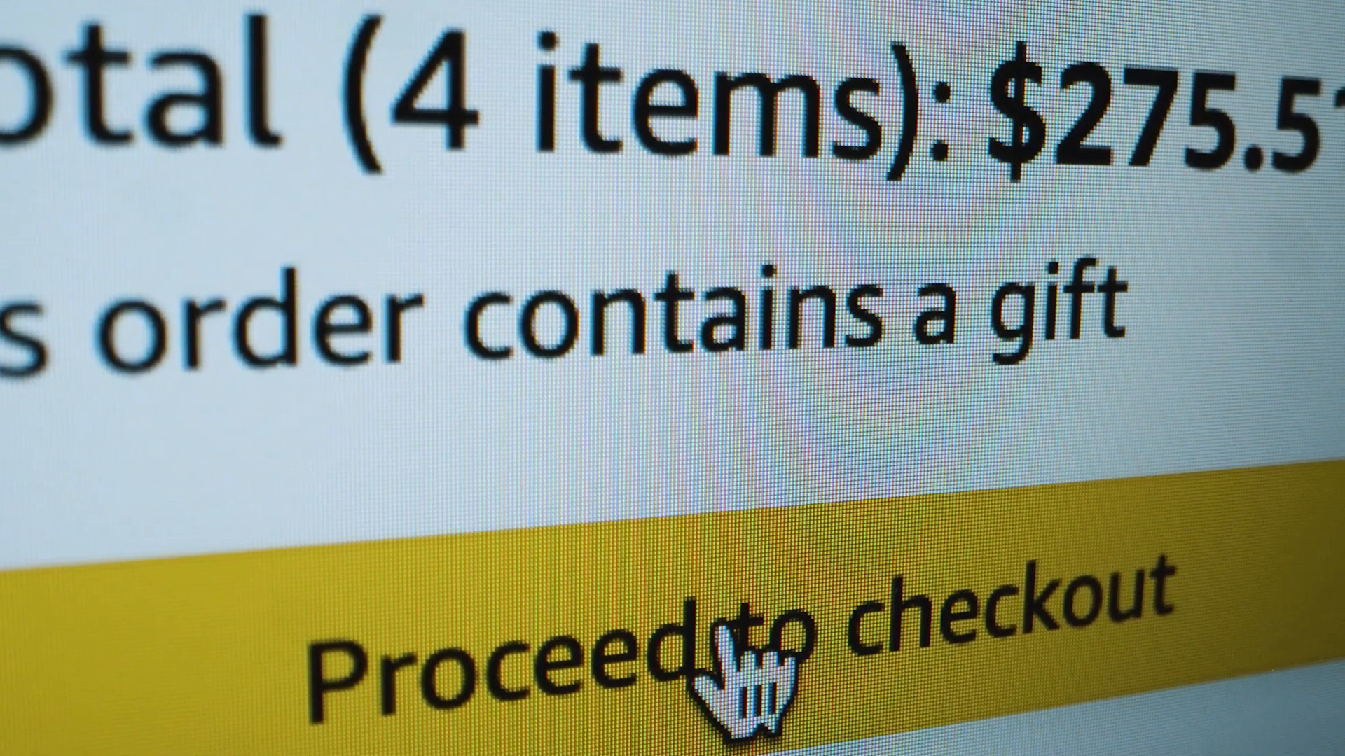
pyautogui.click(717, 629)
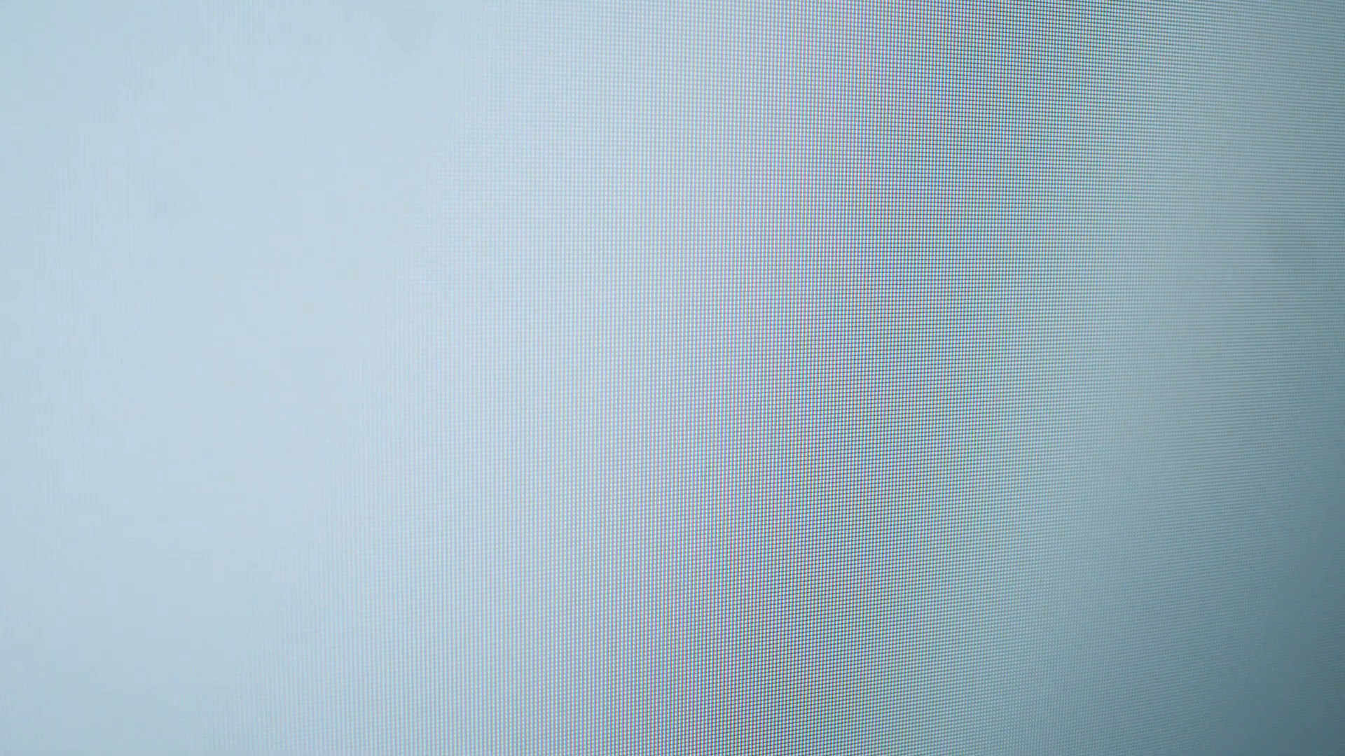